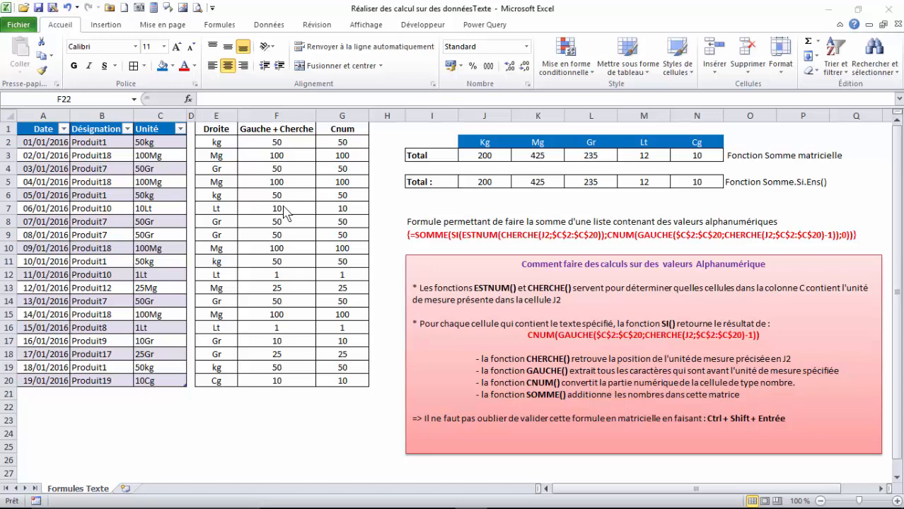
- Examine the dates and product designations in the data table's Date and Désignation columns
left_click(150, 163)
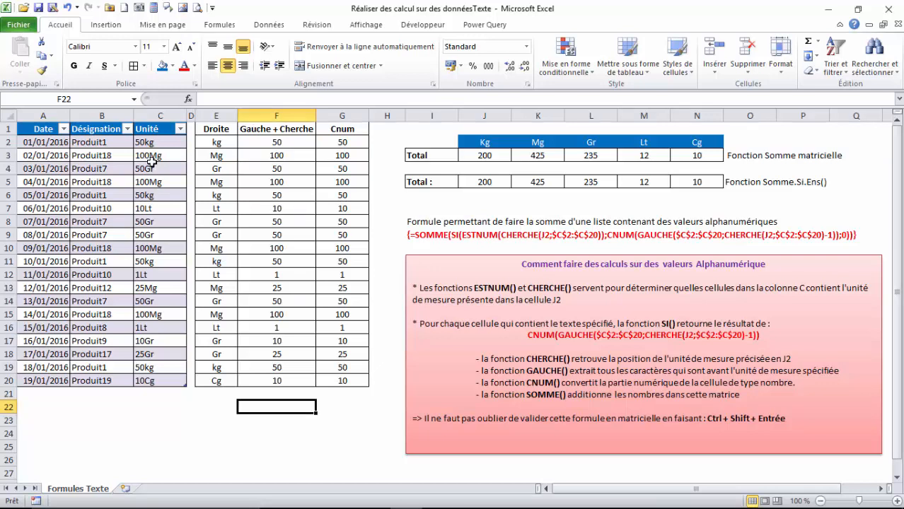
left_click(151, 160)
left_click(50, 143)
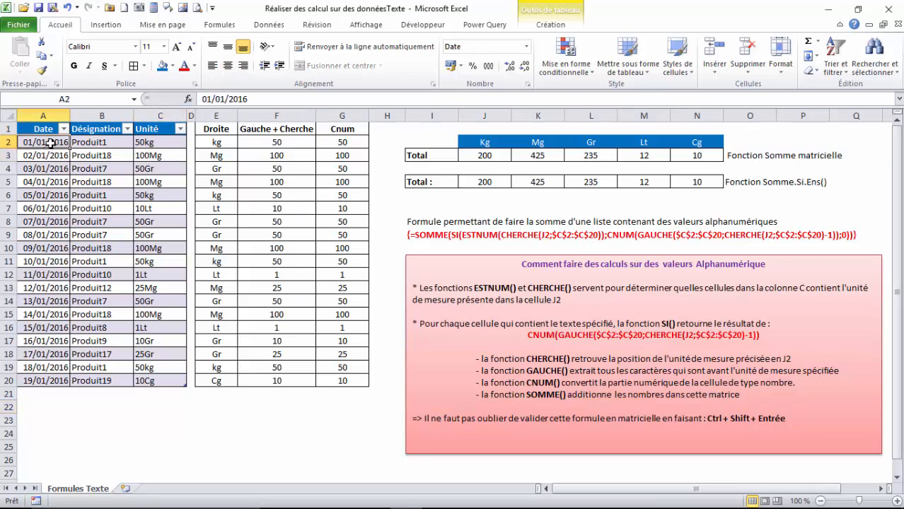
left_click(48, 170)
left_click(48, 191)
left_click(45, 206)
left_click(43, 174)
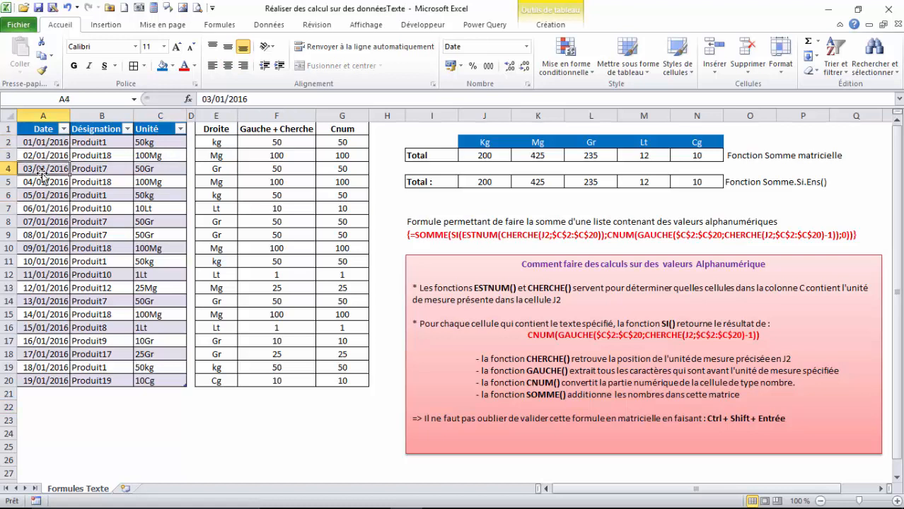
left_click(99, 156)
left_click(41, 151)
left_click(105, 156)
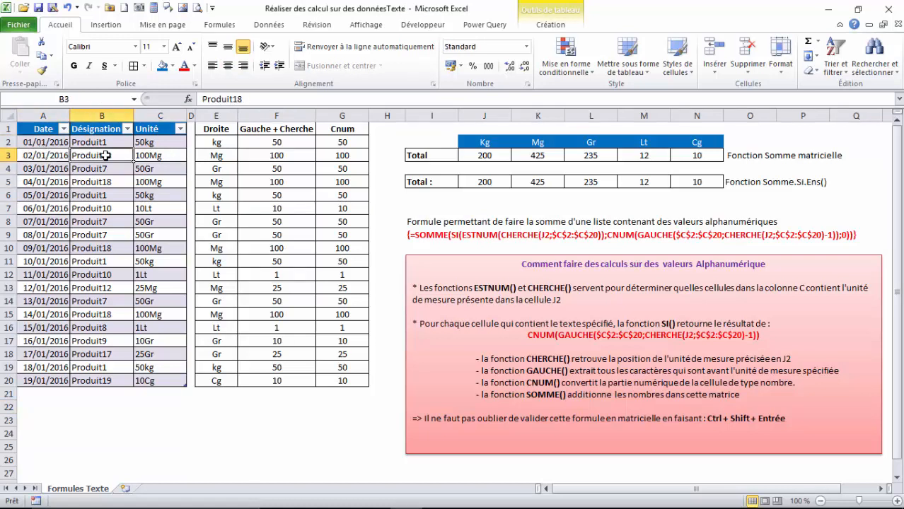
left_click_drag(101, 173, 98, 185)
left_click(96, 195)
left_click(97, 172)
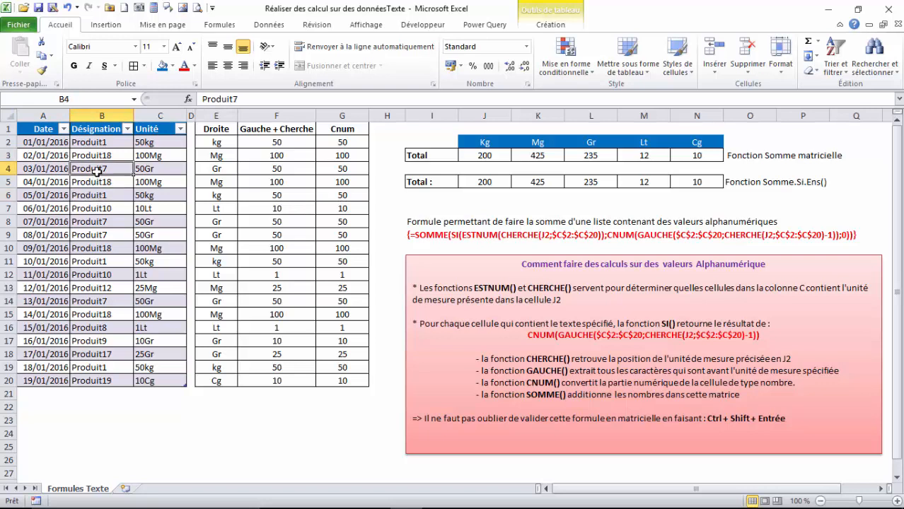
- Examine the combined quantity and unit entries in the Unité column, C2:C20
left_click(161, 169)
left_click(154, 143)
left_click(152, 172)
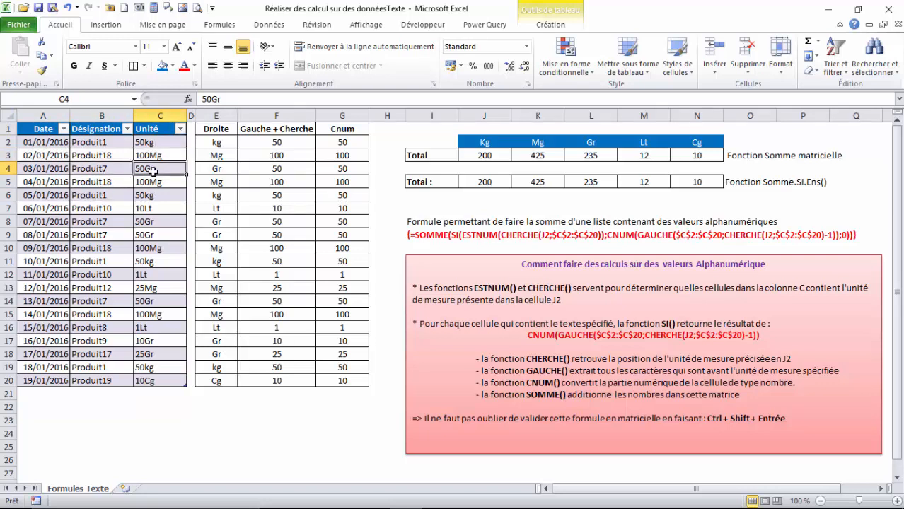
left_click(150, 183)
left_click(152, 206)
left_click(148, 145)
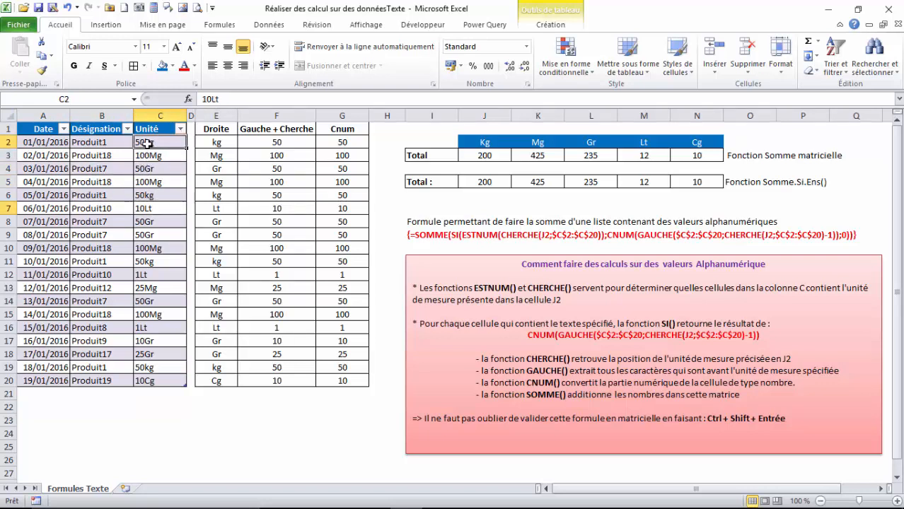
left_click_drag(158, 160, 160, 168)
left_click(157, 157)
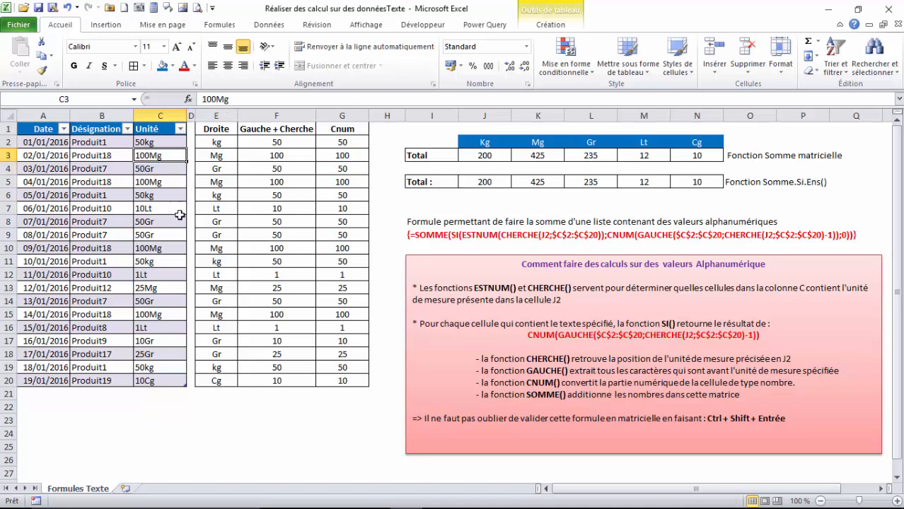
left_click(156, 197)
left_click(162, 209)
left_click(160, 262)
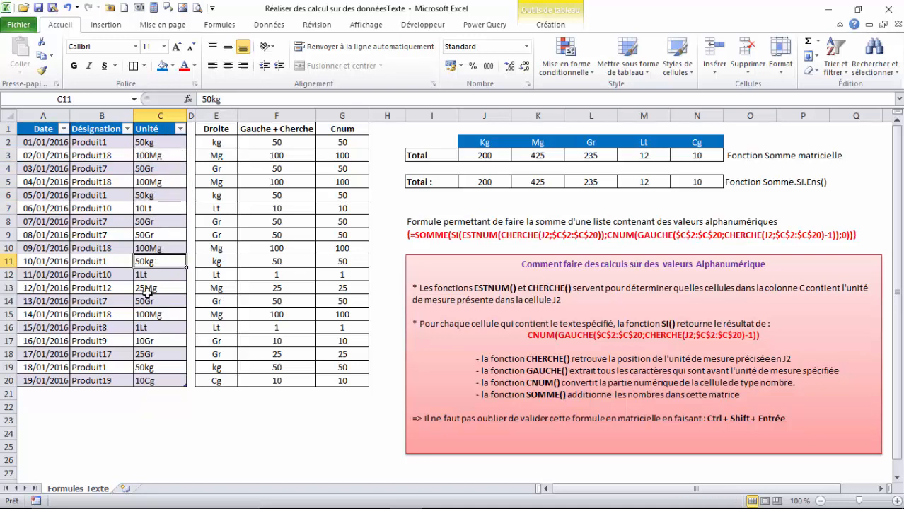
left_click_drag(156, 288, 155, 302)
left_click_drag(158, 342, 154, 353)
left_click(151, 262)
left_click(148, 222)
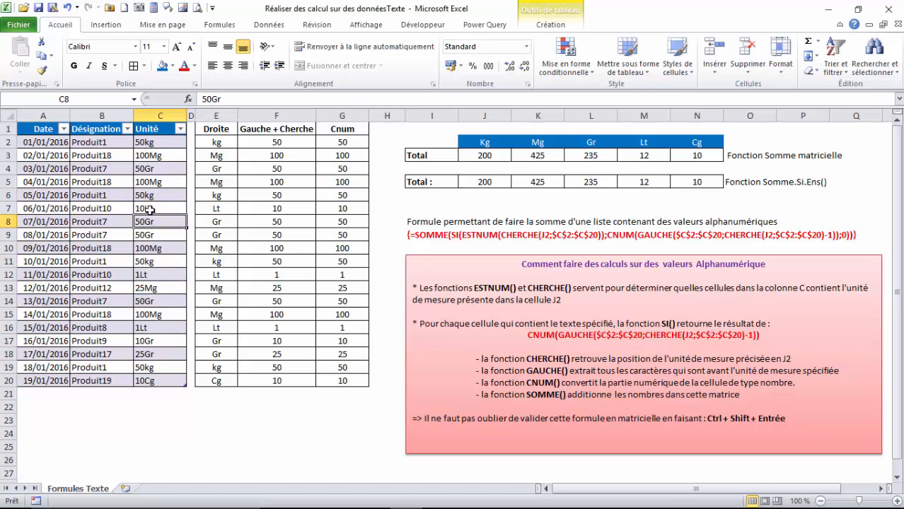
left_click_drag(147, 142, 146, 381)
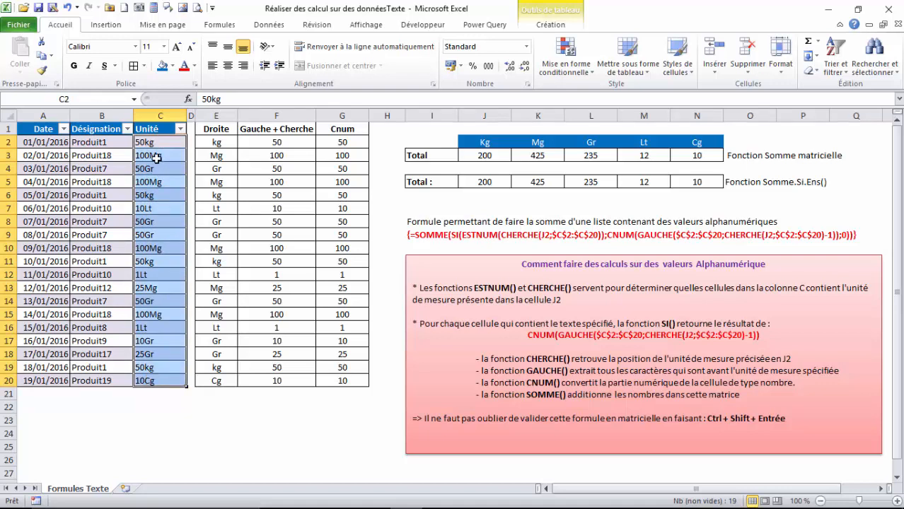
- Compare the per-unit totals in row 3 with the matching quantity entries in the Unité column
left_click(485, 143)
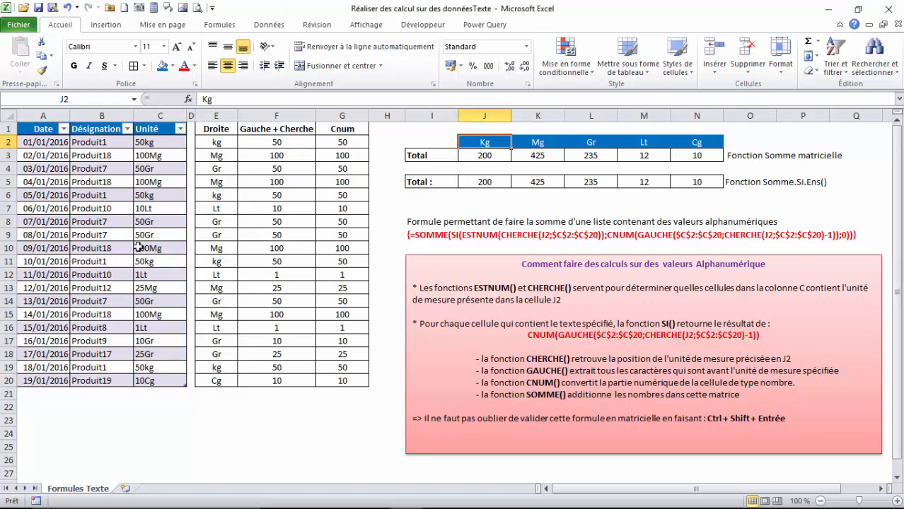
left_click(150, 142)
left_click(544, 155)
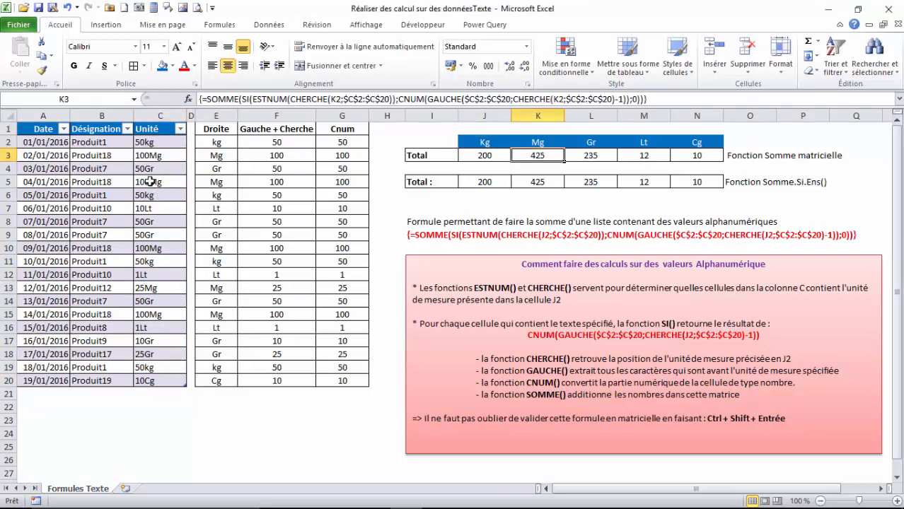
left_click(153, 182)
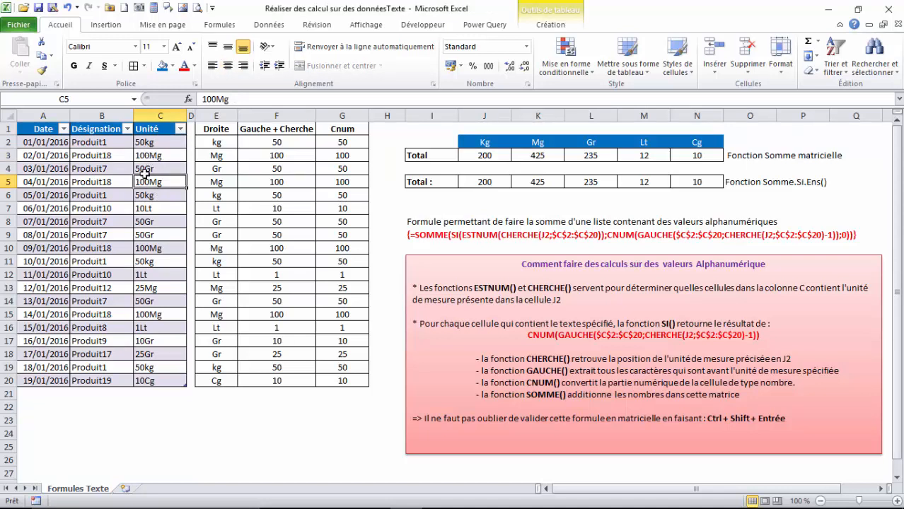
left_click(603, 157)
left_click(662, 156)
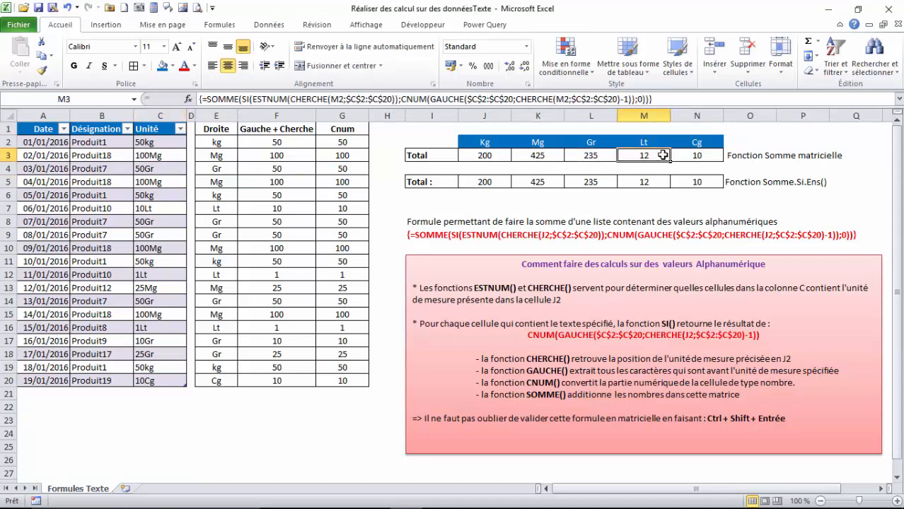
left_click(695, 156)
left_click(174, 263)
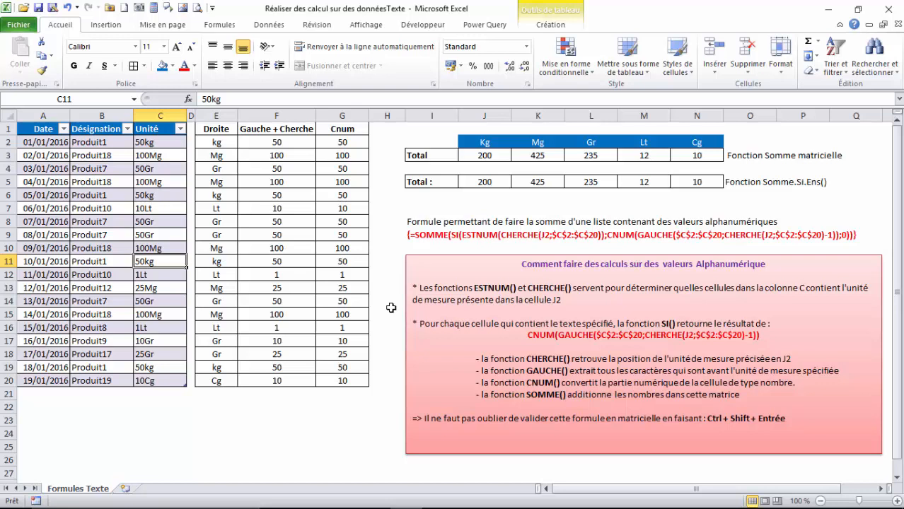
left_click(151, 173)
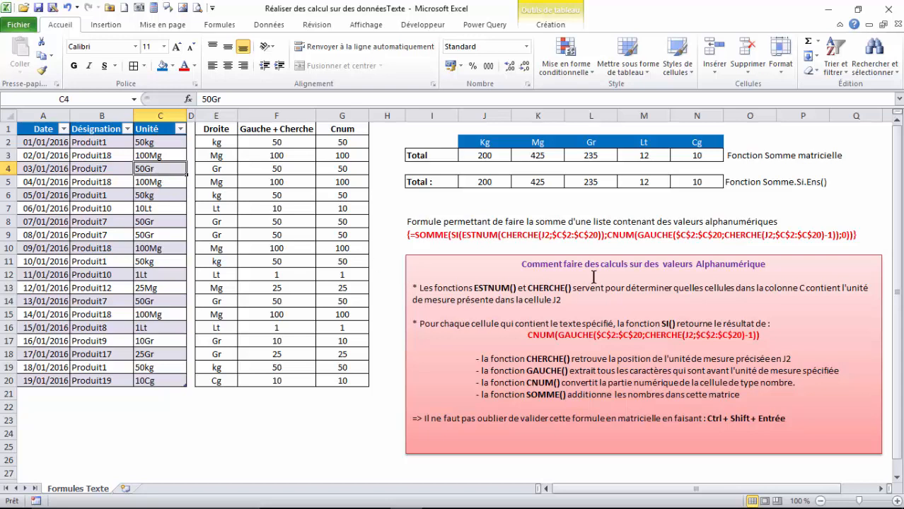
- Move the pink explanation text box slightly up and to the left, then deselect it
left_click(587, 254)
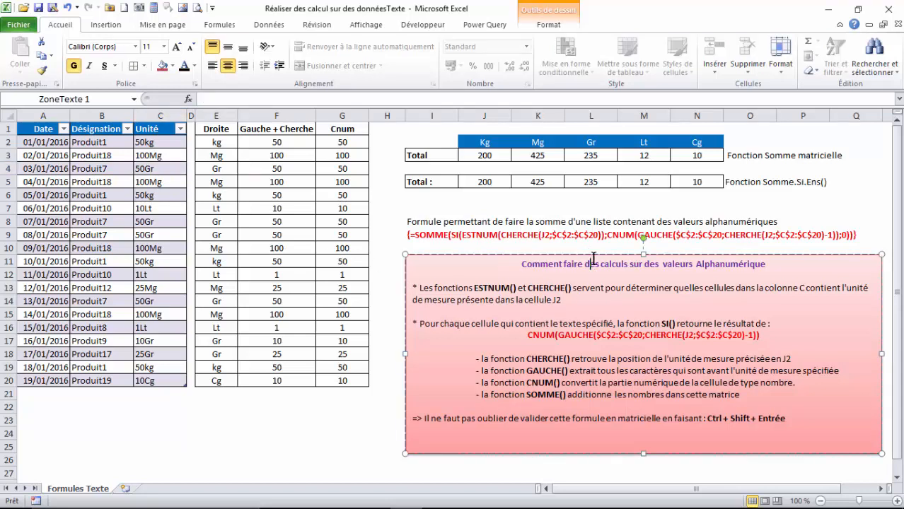
left_click_drag(587, 253, 585, 255)
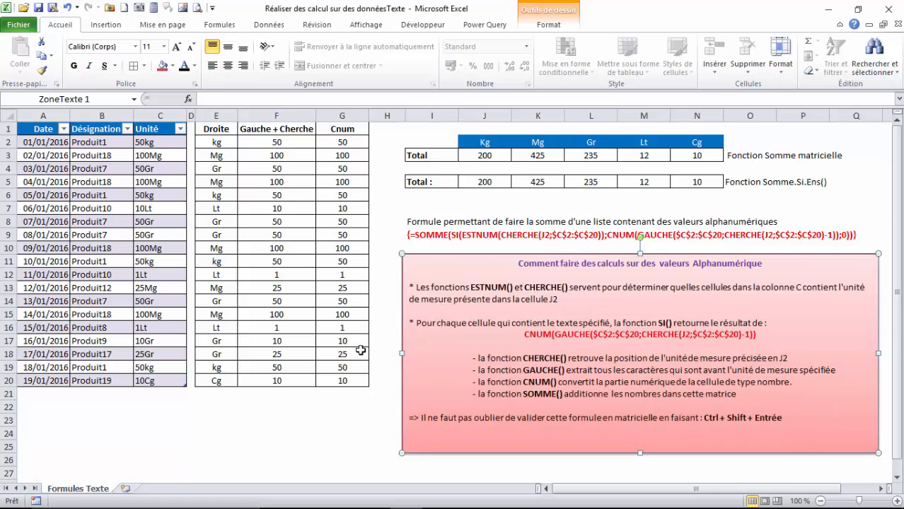
left_click(342, 418)
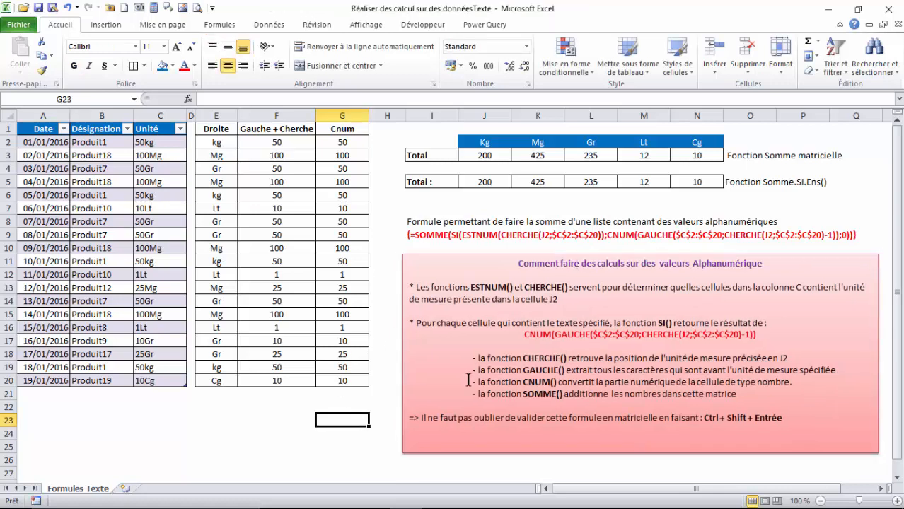
- Study the SOMME array formula in I9 and its explanation in the text box against the Unité entries
left_click(433, 237)
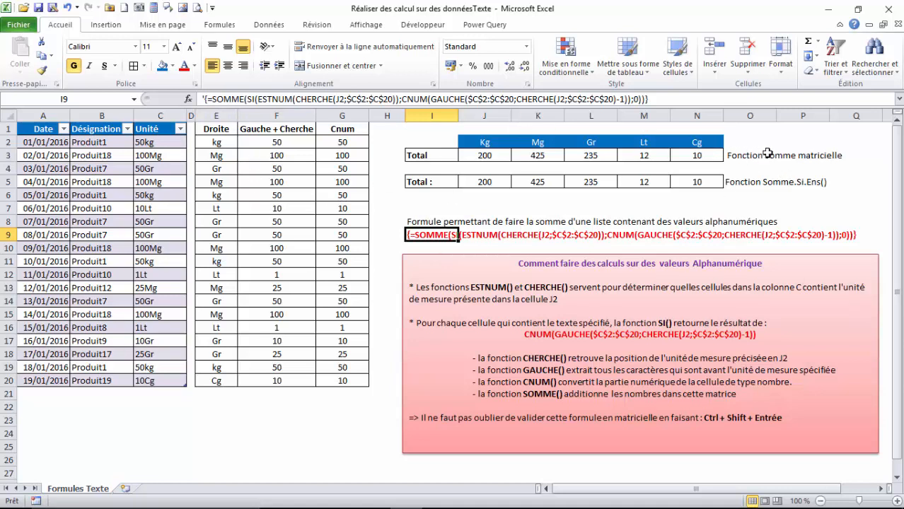
left_click(720, 426)
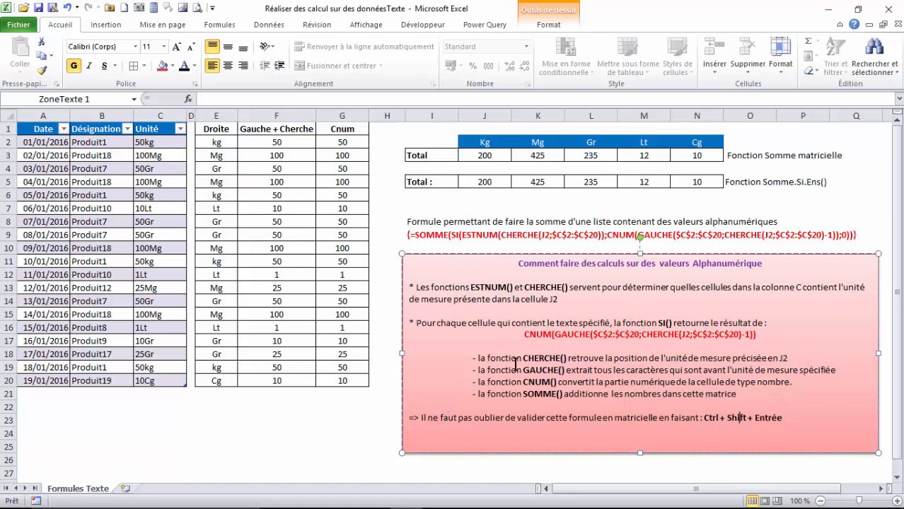
left_click(316, 422)
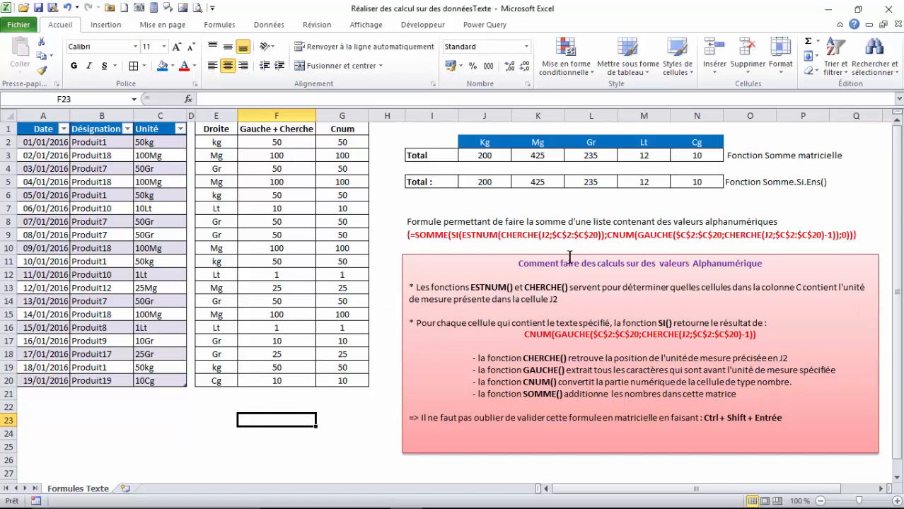
left_click(151, 156)
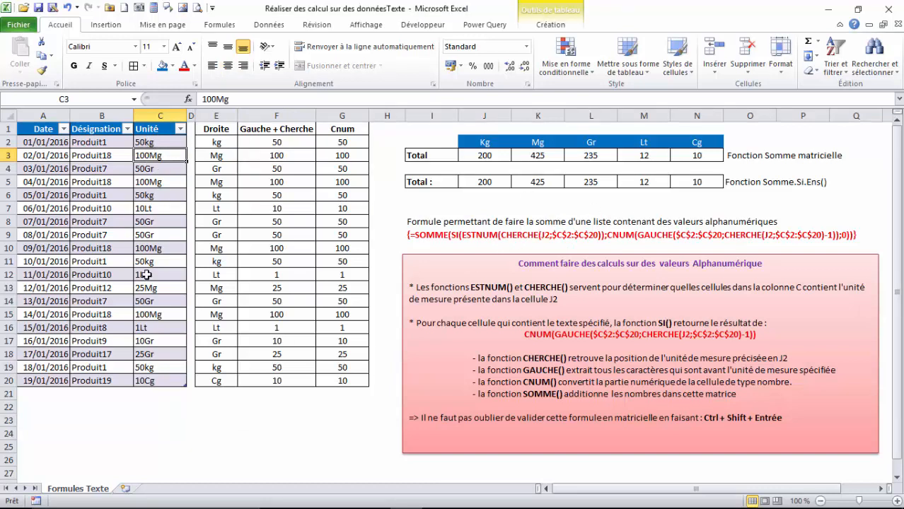
left_click(159, 142)
left_click(152, 198)
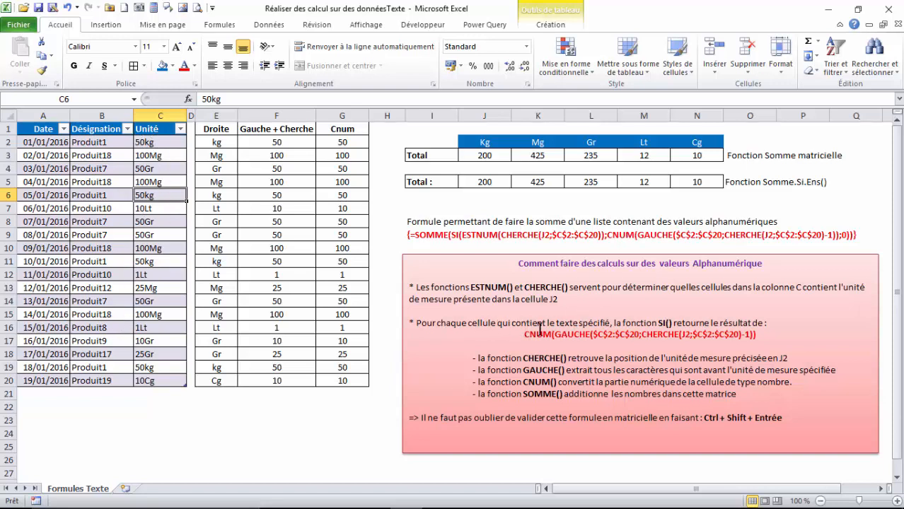
left_click_drag(524, 334, 768, 342)
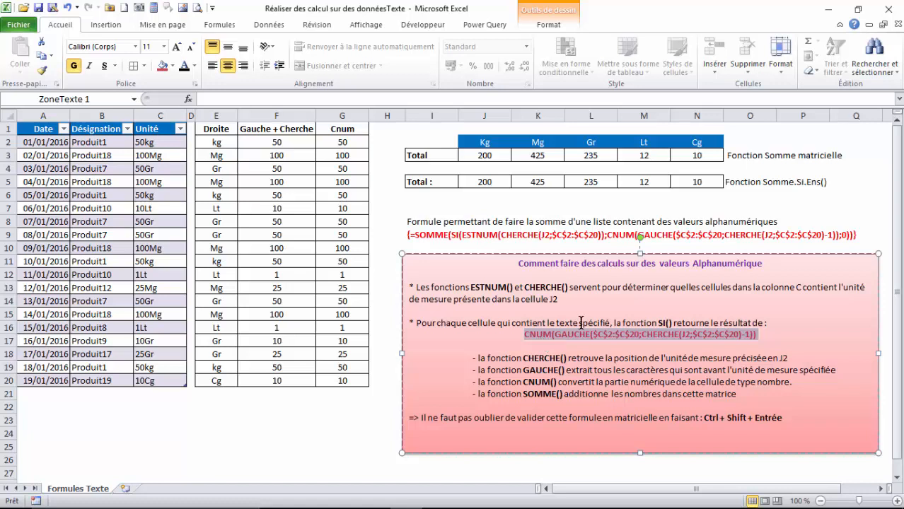
left_click(579, 334)
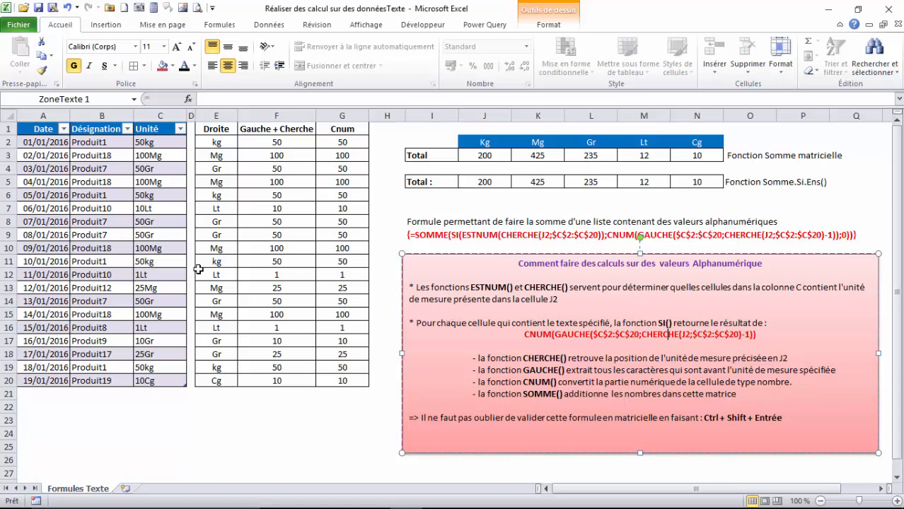
left_click(660, 323)
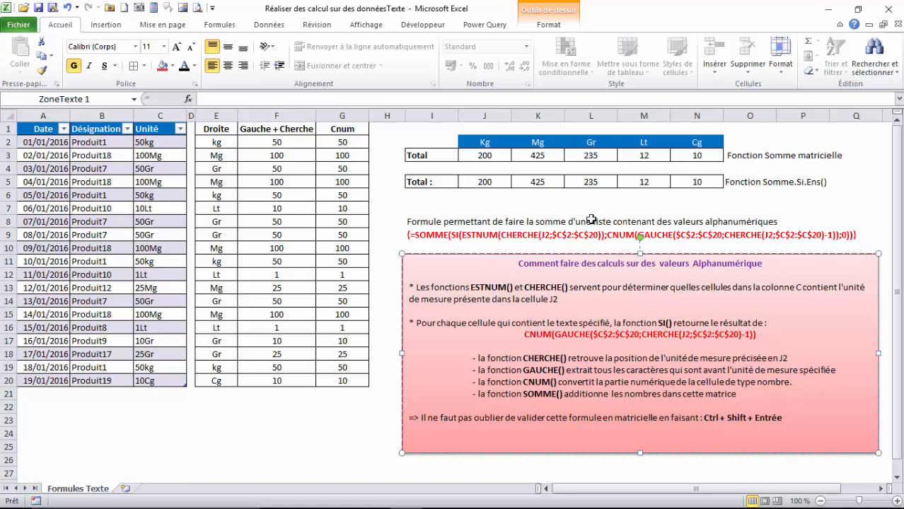
left_click(484, 287)
- Clear the existing array-formula totals from J3:N3
left_click(480, 155)
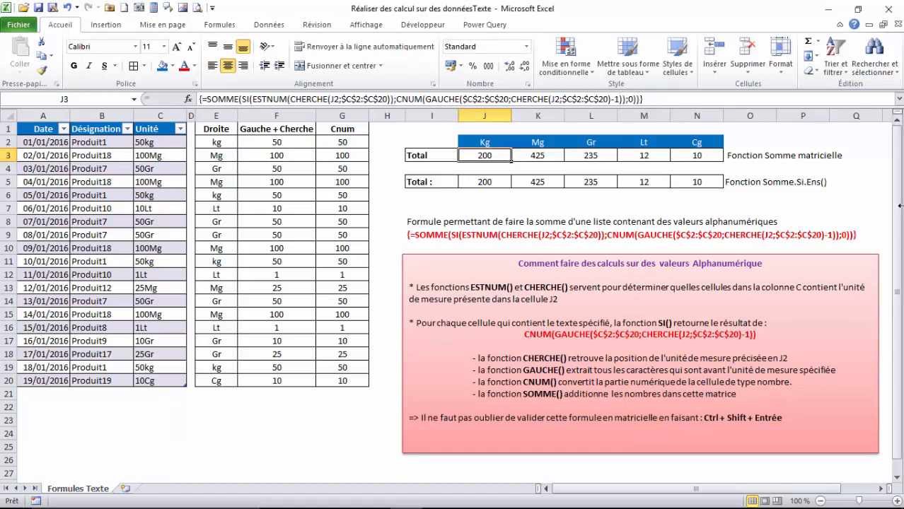
left_click_drag(485, 156, 676, 154)
key("Delete")
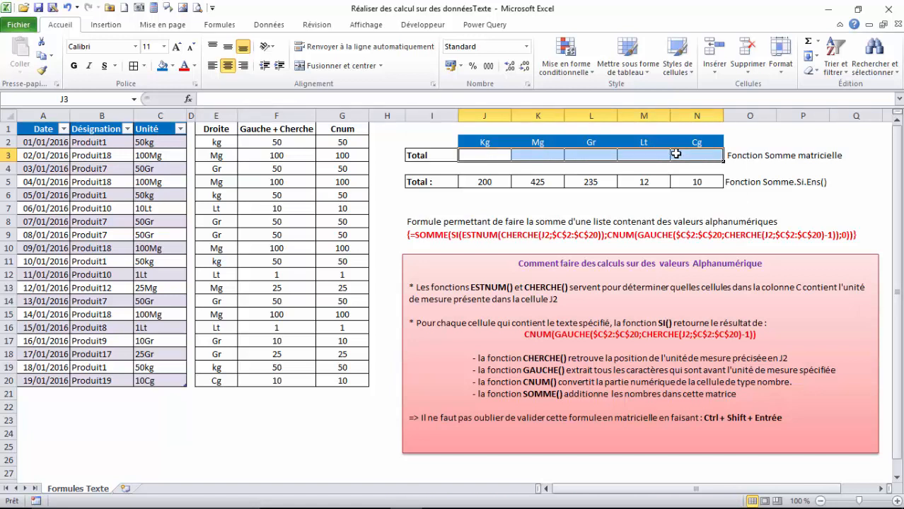
- Start the total formula in J3 under Kg with nested SOMME, SI and ESTNUM functions: =somme(si(ESTNUM(
left_click(479, 155)
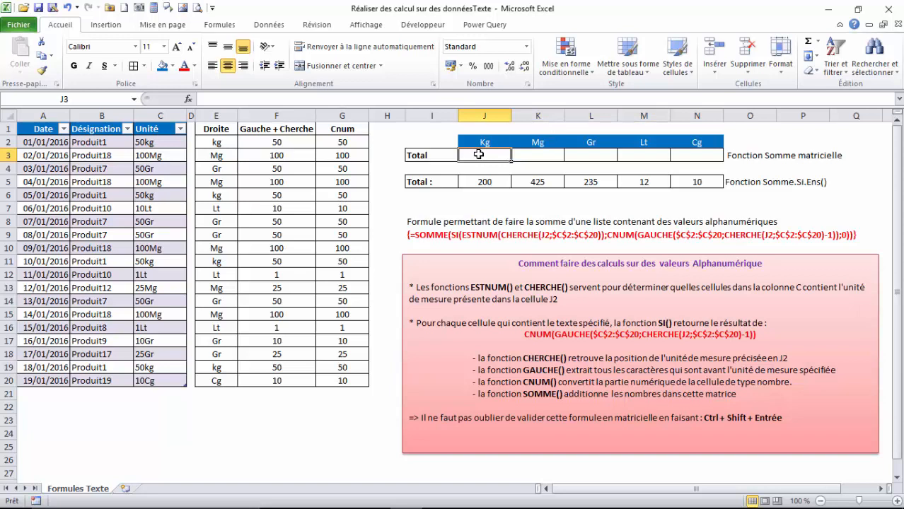
type("=")
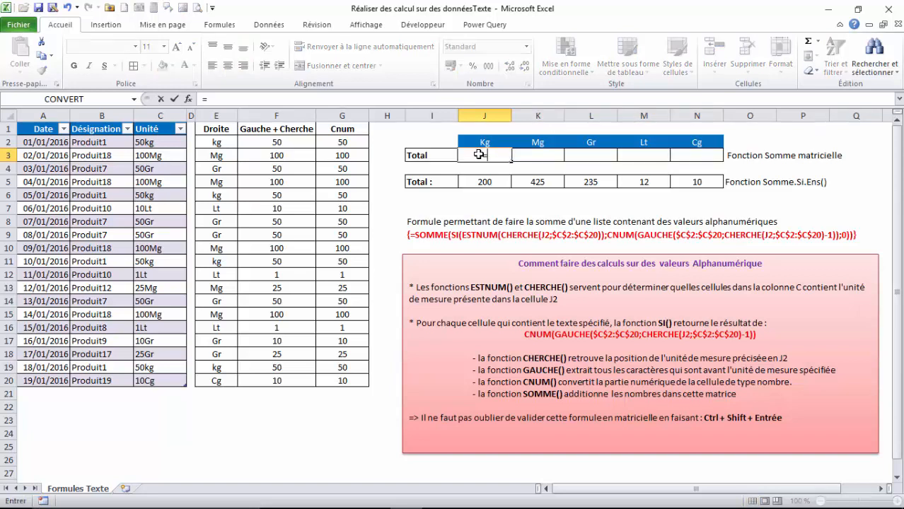
type("somme(")
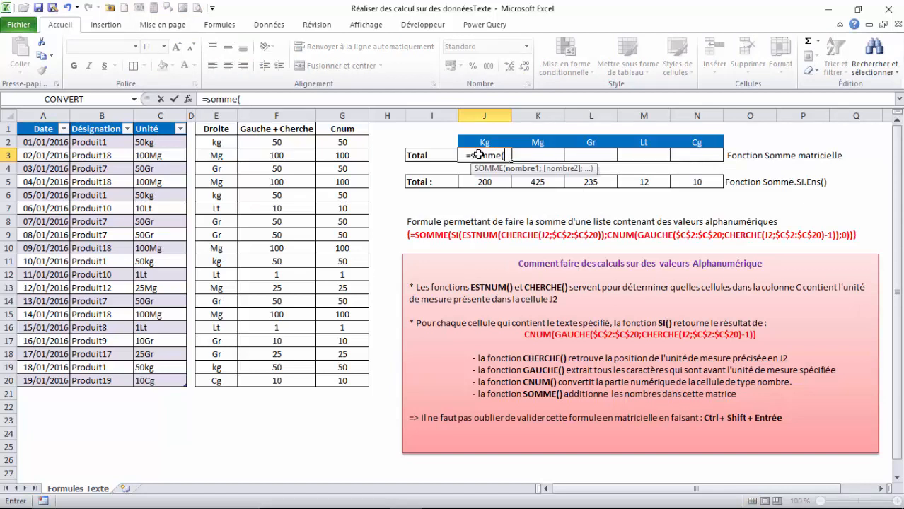
type("si(")
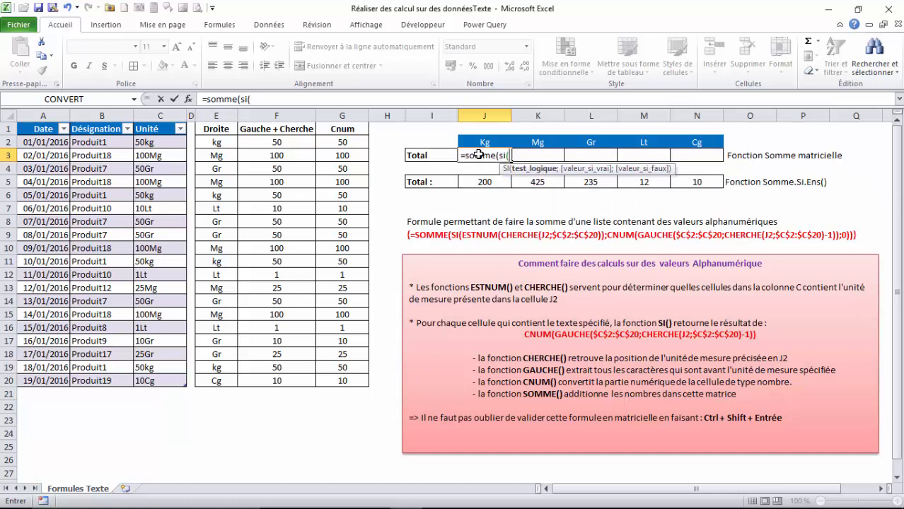
type("es")
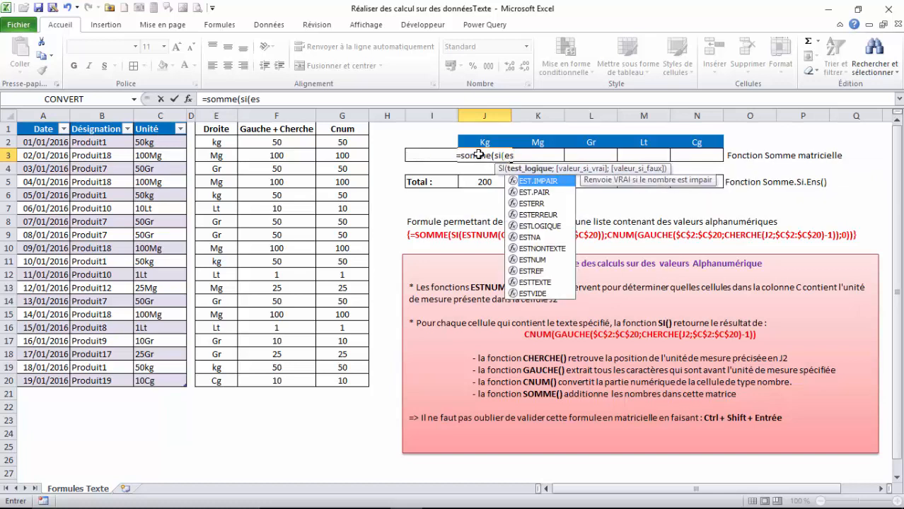
type("t")
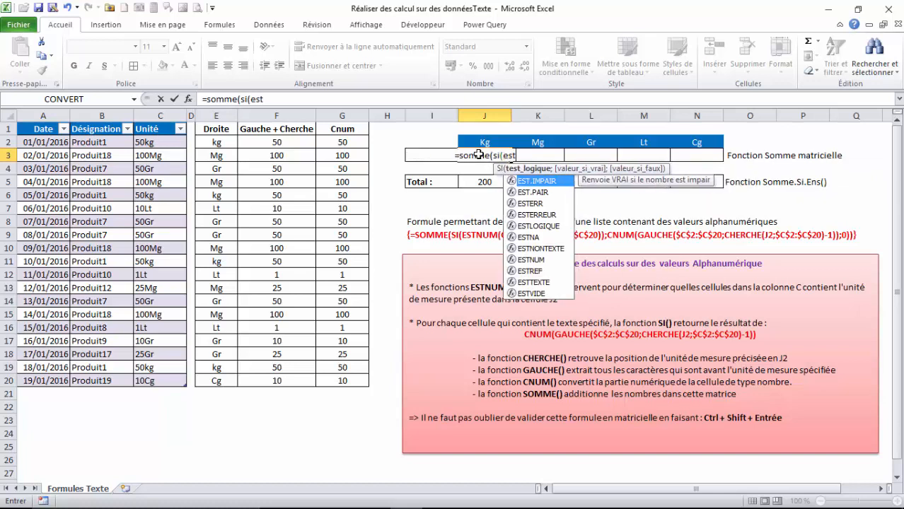
double_click(536, 259)
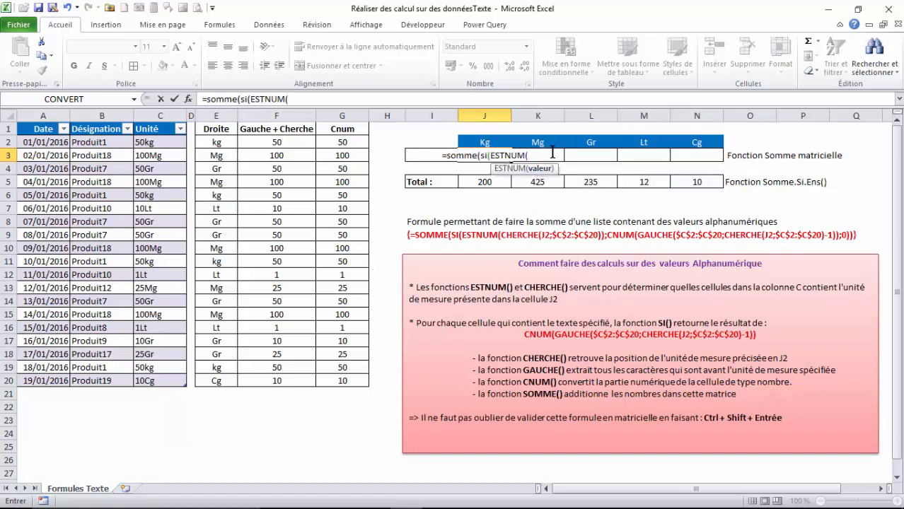
- Complete the ESTNUM test in the J3 formula with cherche(J2;TProduit[Unité]), moving the function tooltip out of the way
type("cherch")
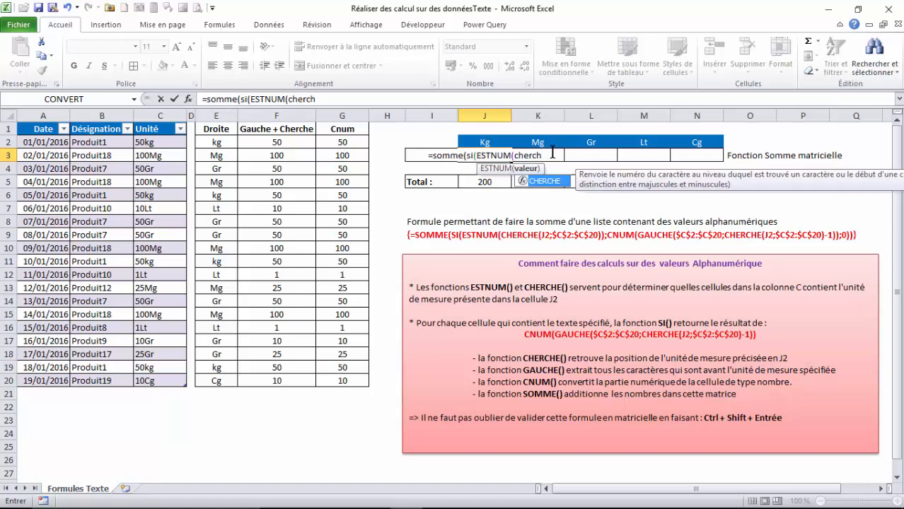
type("e")
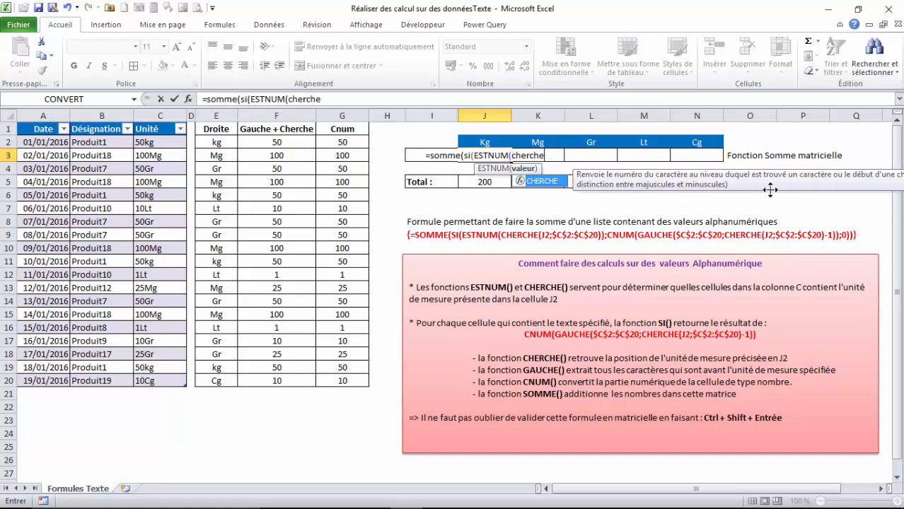
left_click_drag(769, 189, 542, 209)
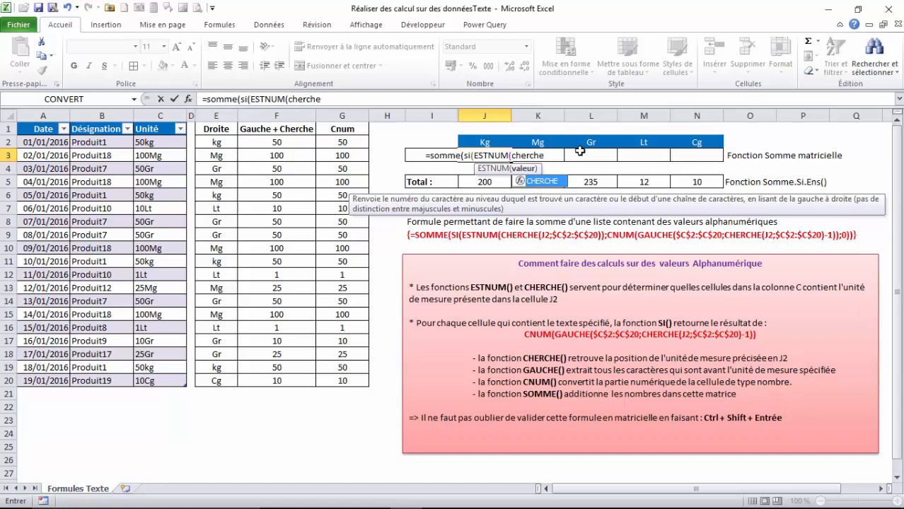
type("(")
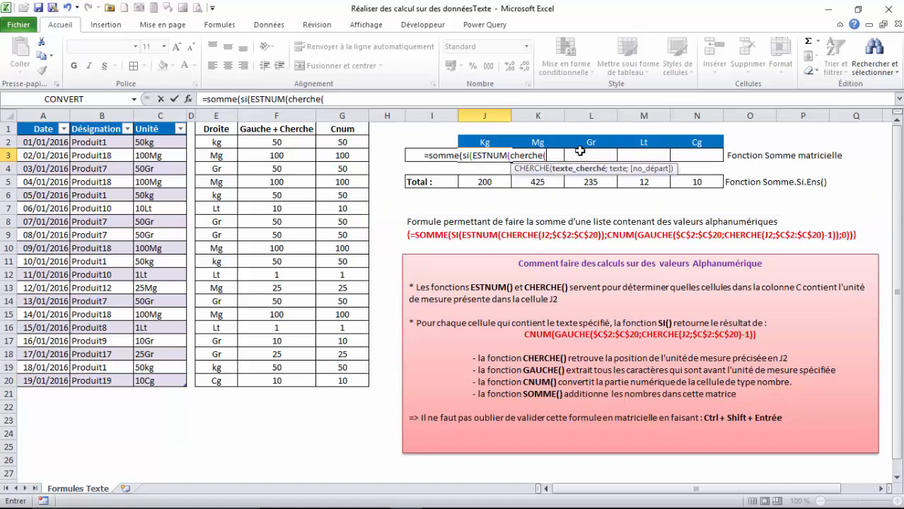
left_click(485, 141)
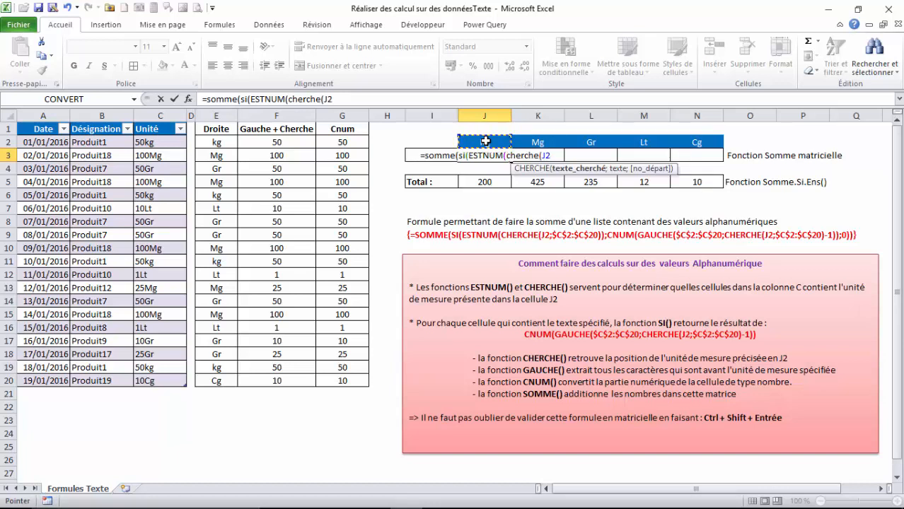
type(";")
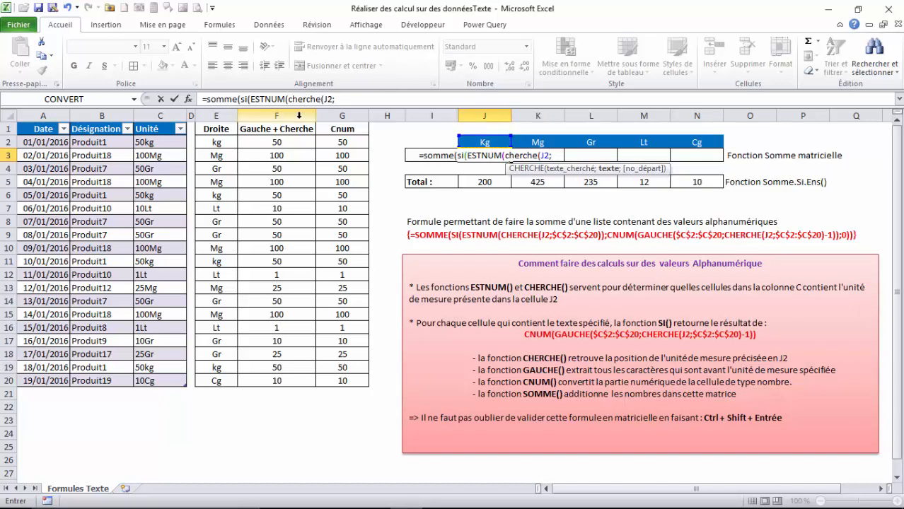
left_click(150, 144)
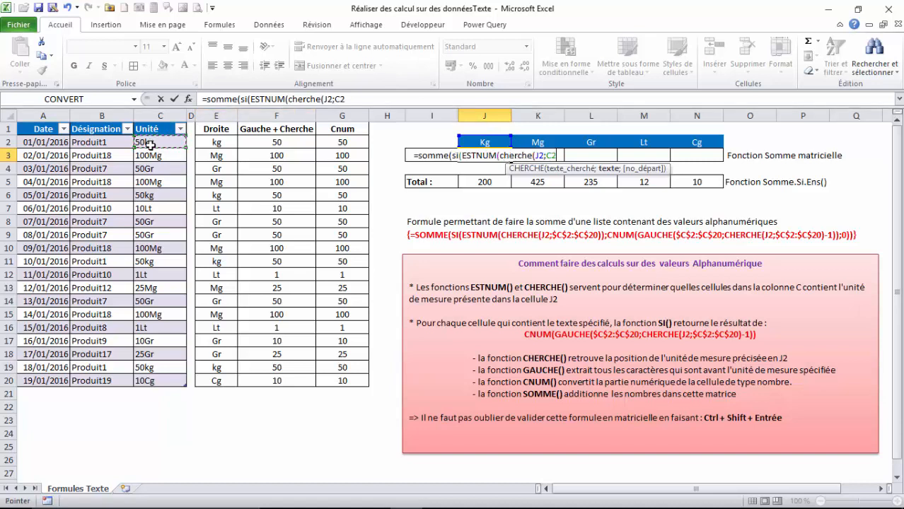
left_click_drag(150, 143, 144, 380)
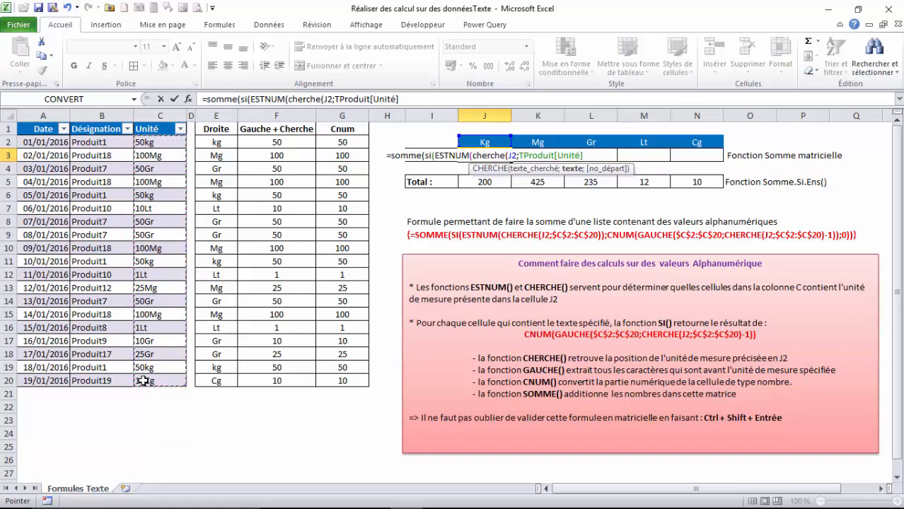
type(")")
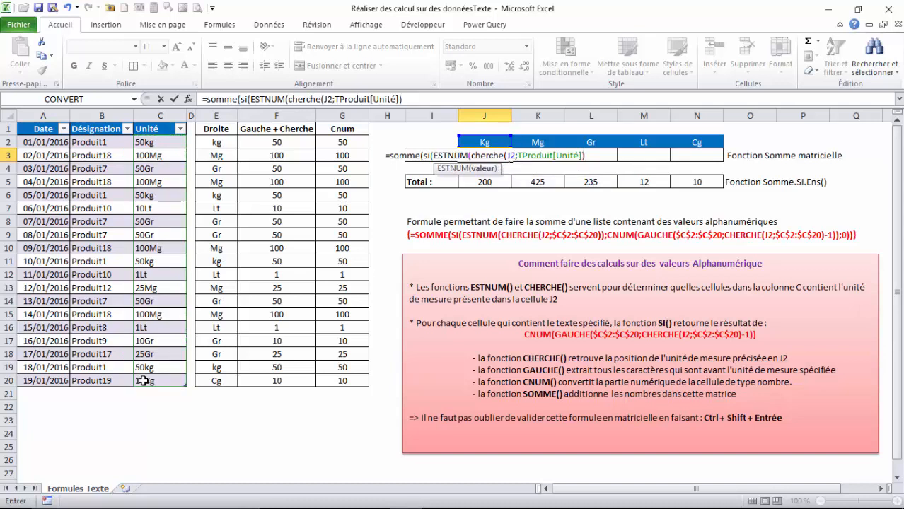
type(")")
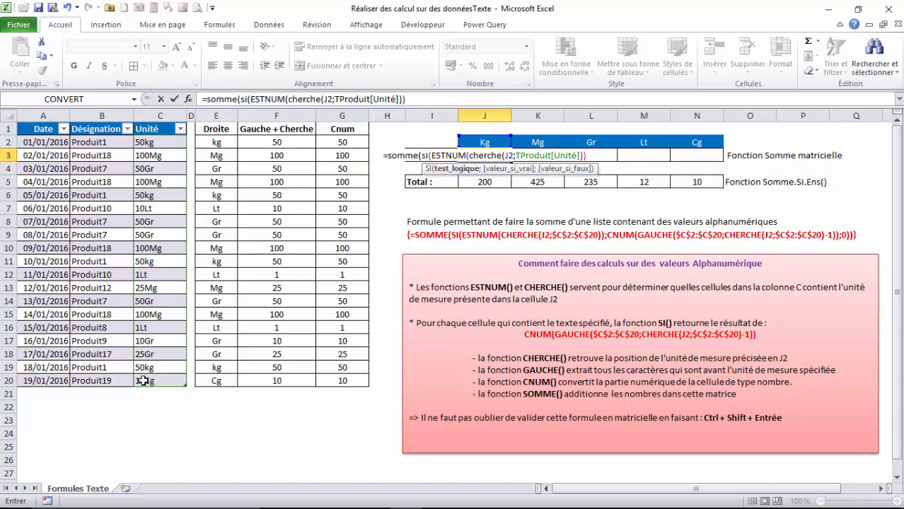
- Begin the value-if-true argument of SI with cnum(gauche(TProduit[Unité], using the whole Unité column as the text
type(";")
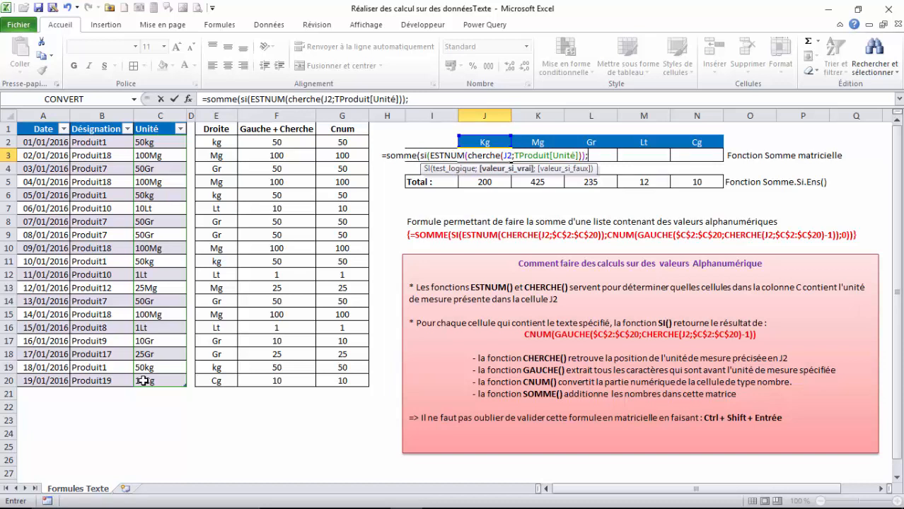
type("c")
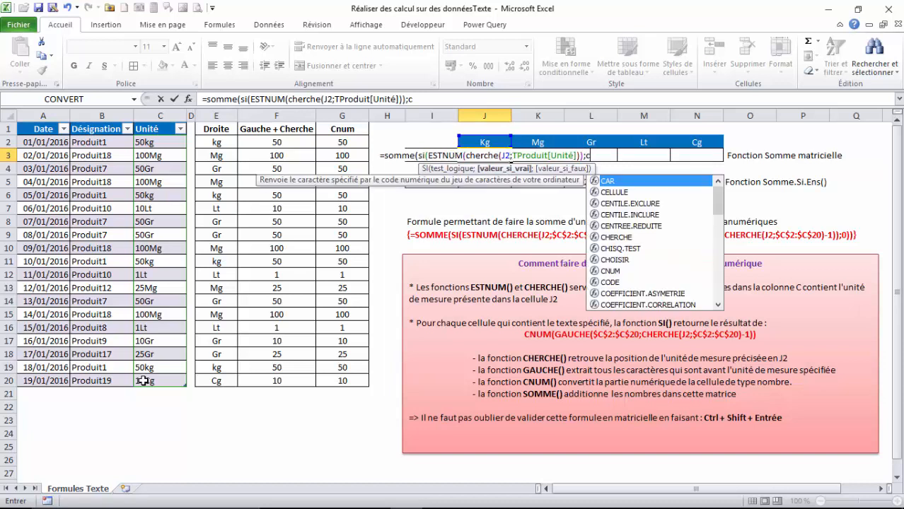
type("num(")
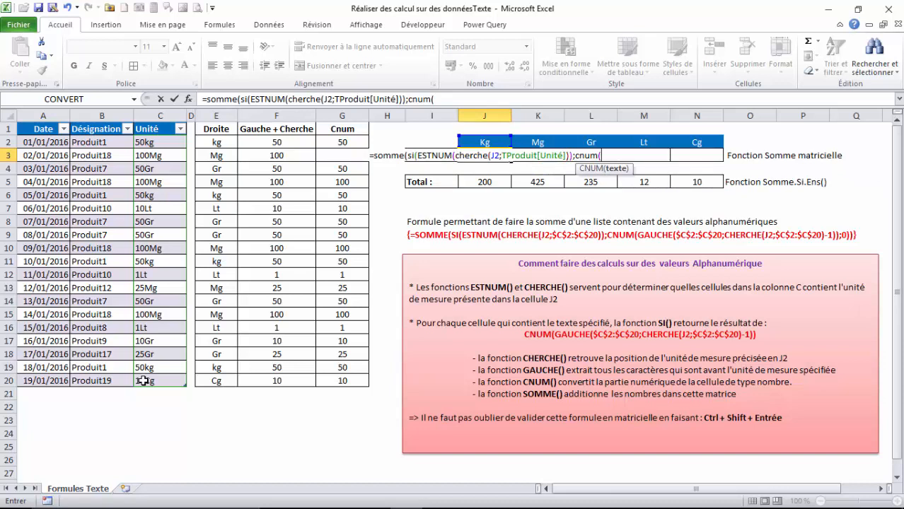
type("gaucg")
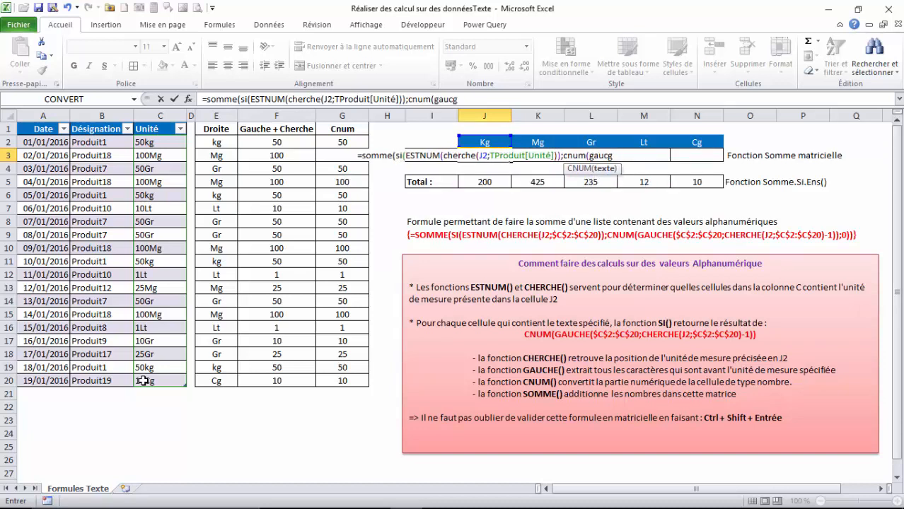
key("BackSpace")
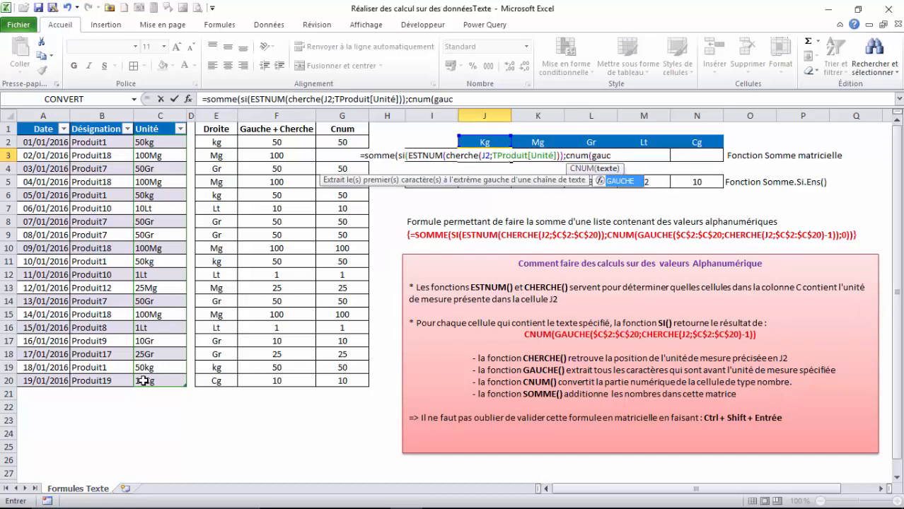
type("he(")
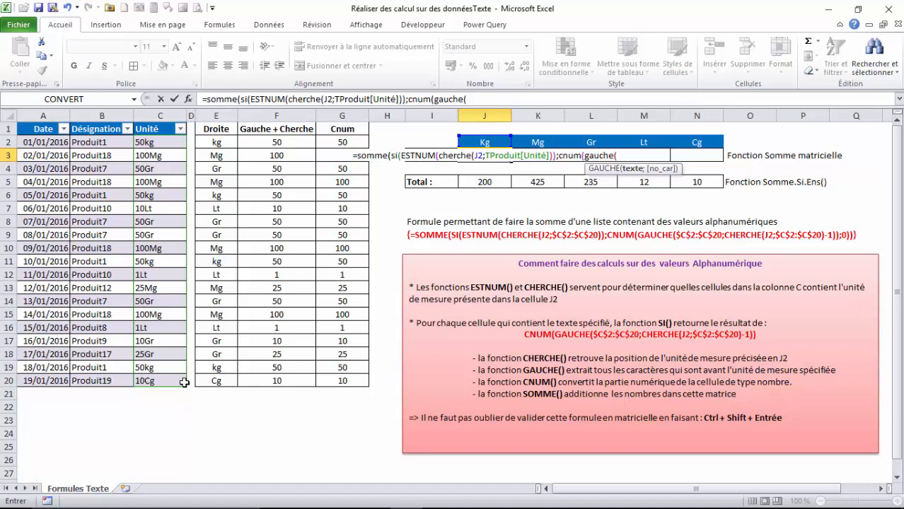
left_click_drag(150, 142, 174, 376)
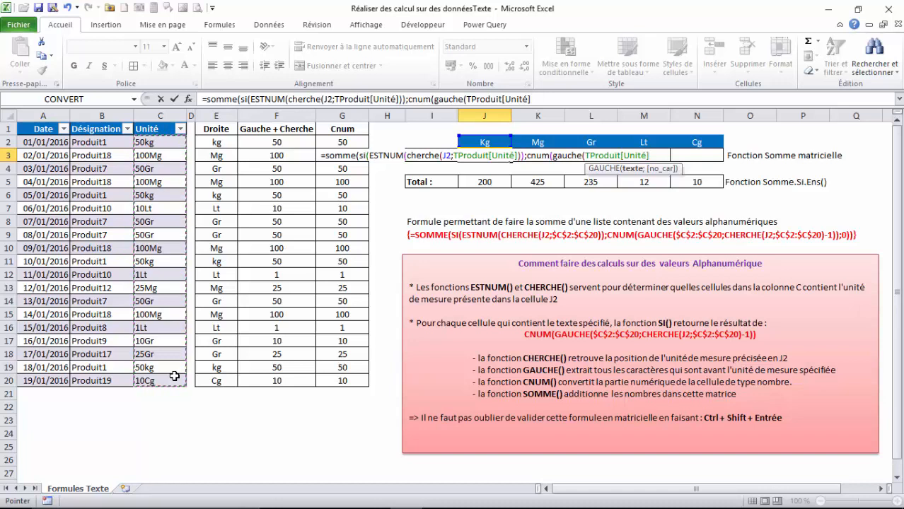
- Add cherche(J2;TProduit[Unité]) as the number-of-characters argument of the GAUCHE function
type(";cherche")
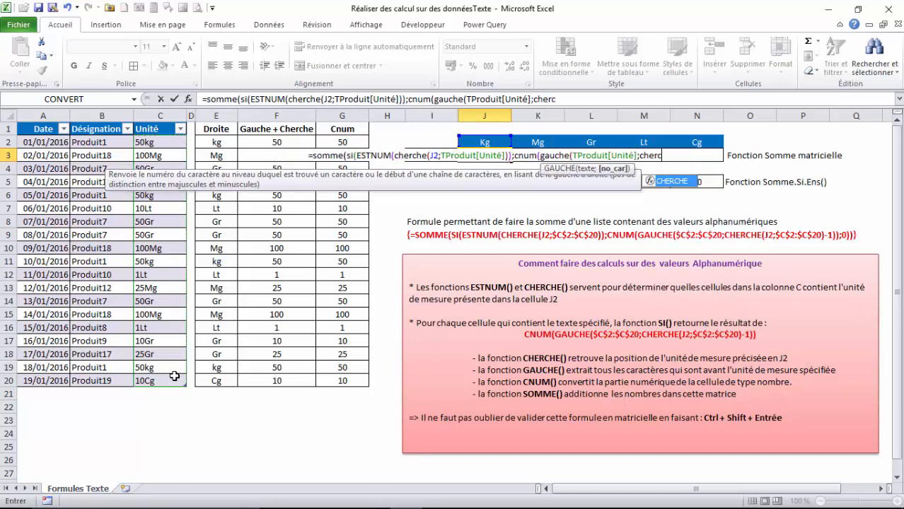
type("(")
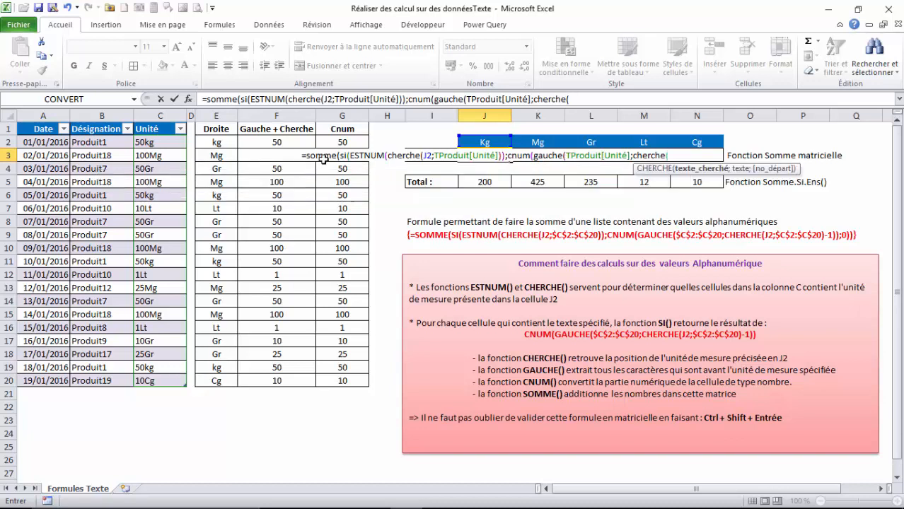
left_click(485, 142)
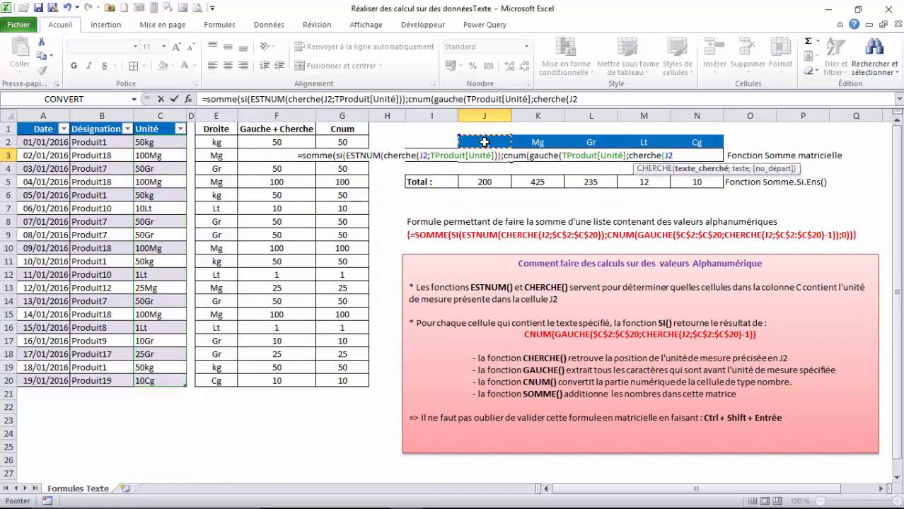
type(";")
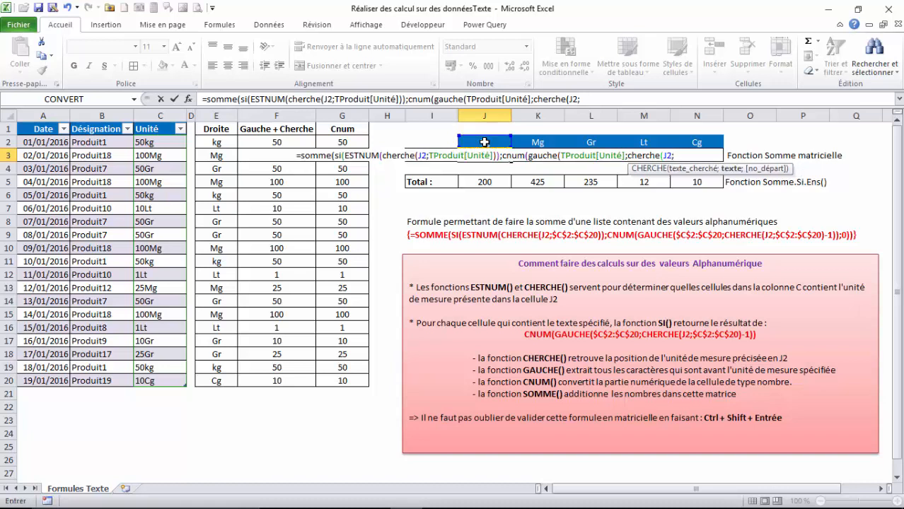
left_click_drag(149, 142, 174, 382)
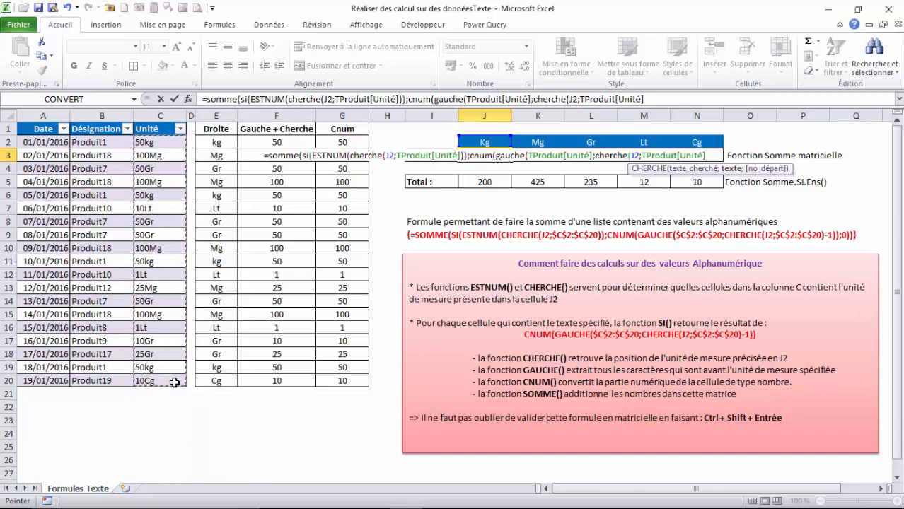
type(")")
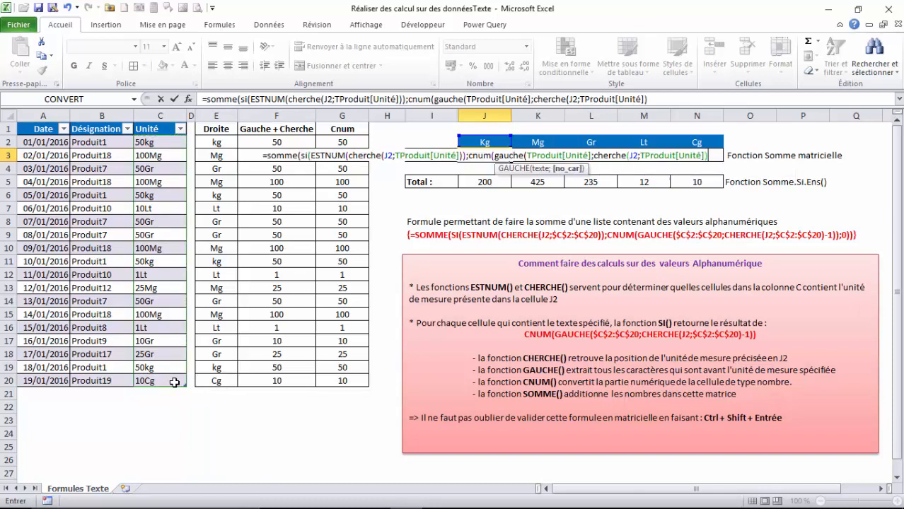
- Subtract 1 from the CHERCHE position in the J3 formula and close the GAUCHE and CNUM functions
type("-1")
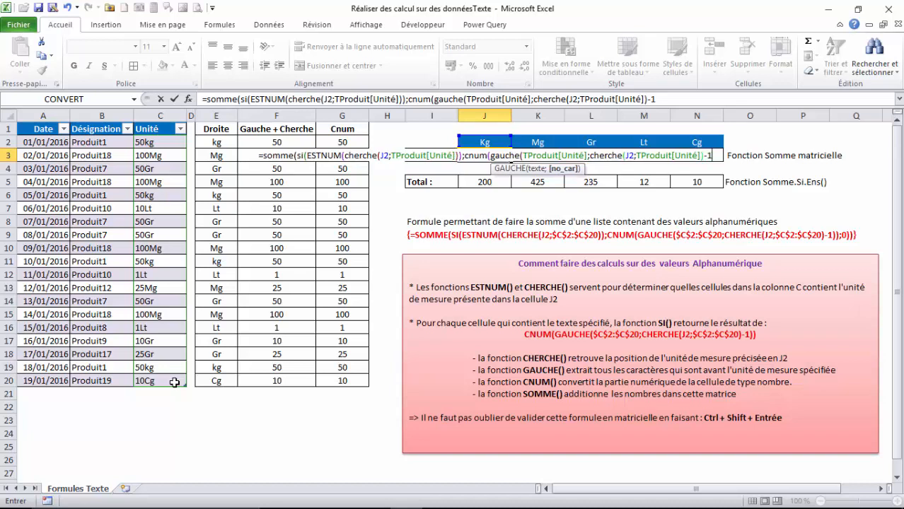
type(")")
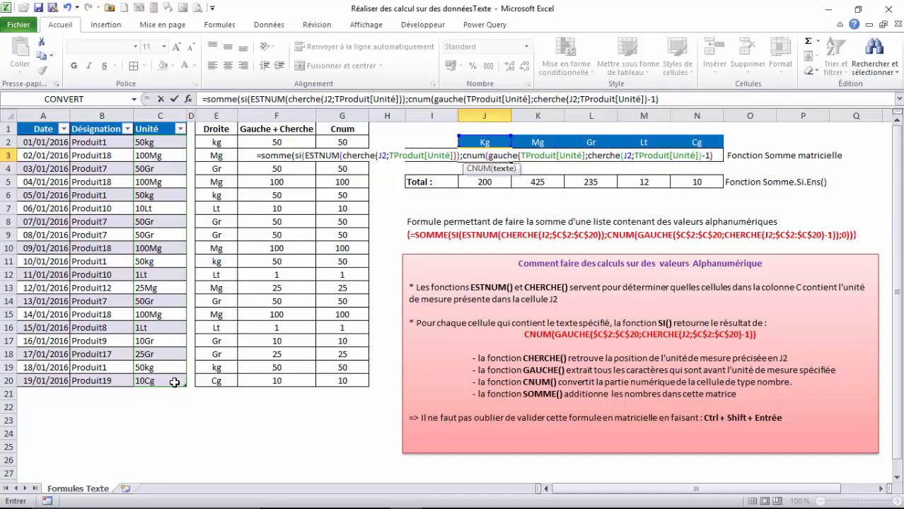
type(")")
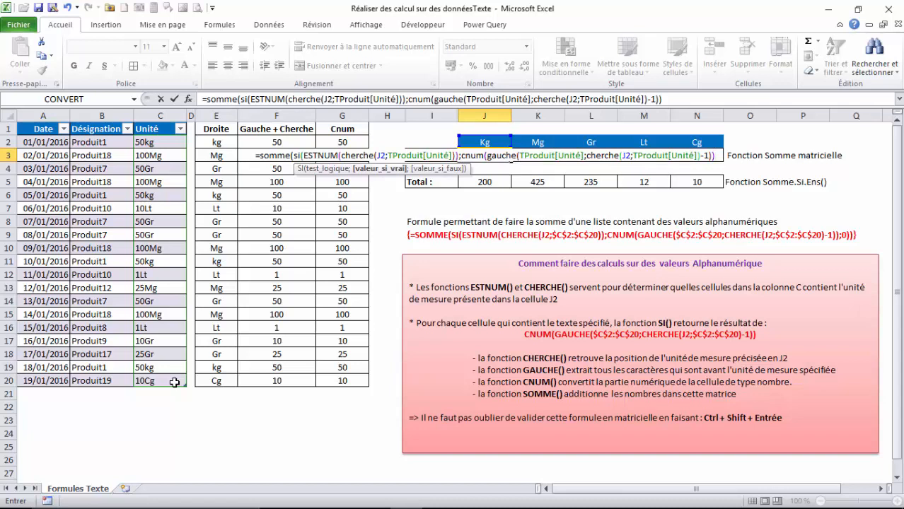
- Set the SI function's value-if-false to 0, close SI and SOMME, and validate the J3 formula as an array formula
type(";")
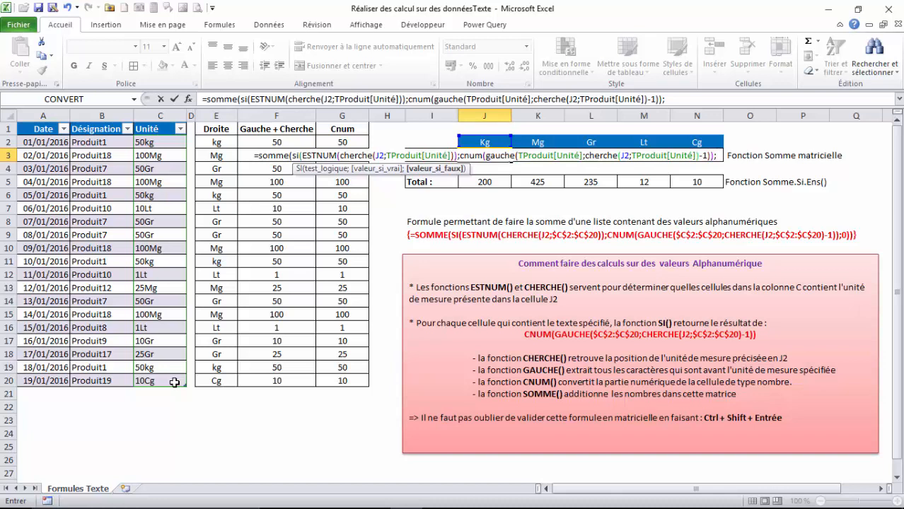
type("0")
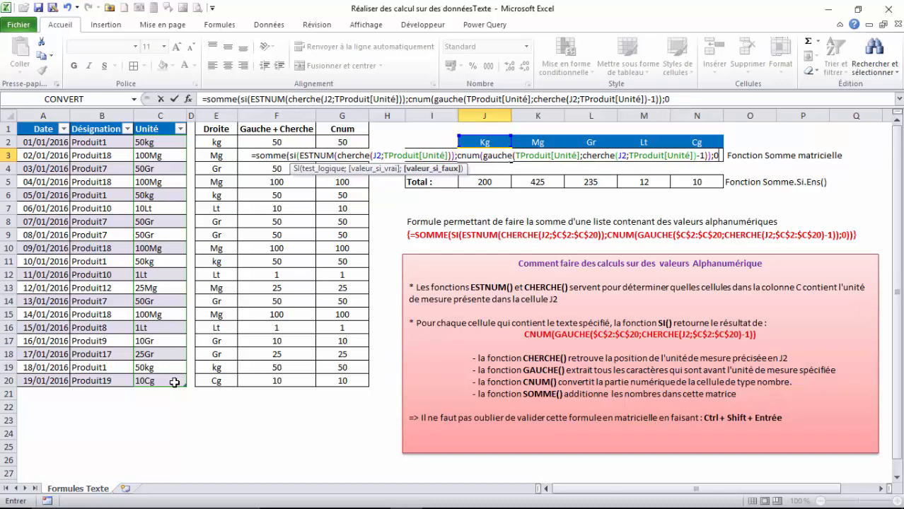
type(")")
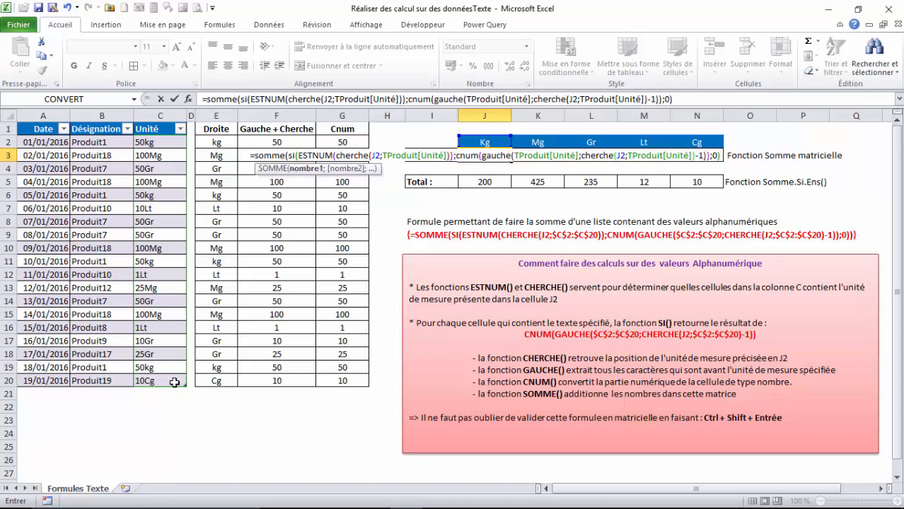
type(")")
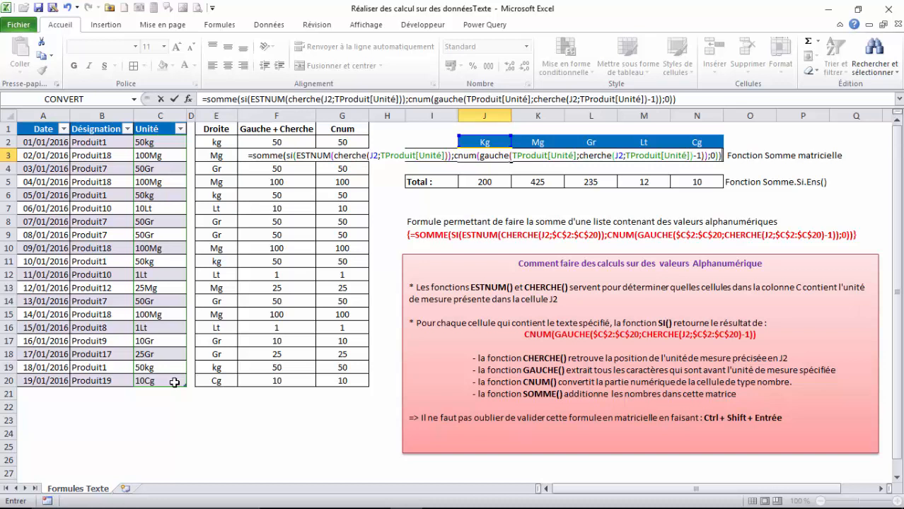
key("ctrl+shift+Return")
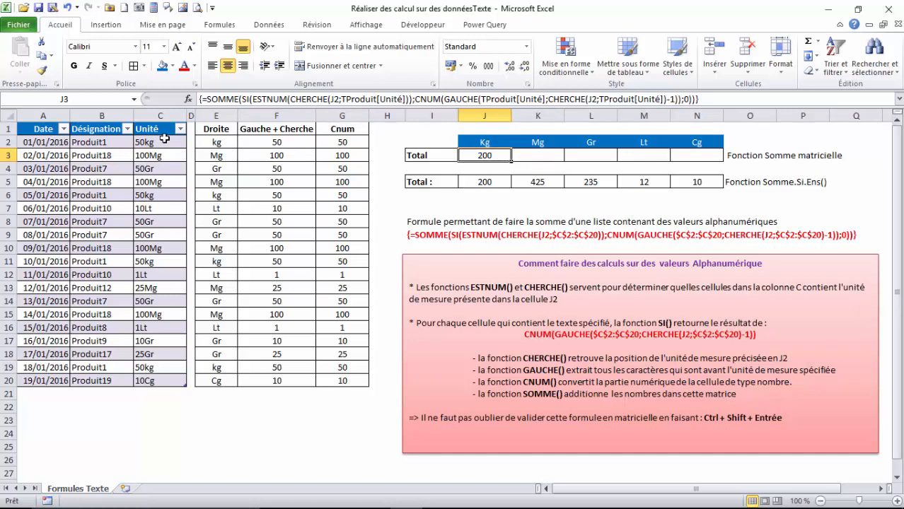
- Colour the text of the 50kg entries in C2, C6, C11 and C19 of the Unité column red
left_click_drag(164, 138, 145, 379)
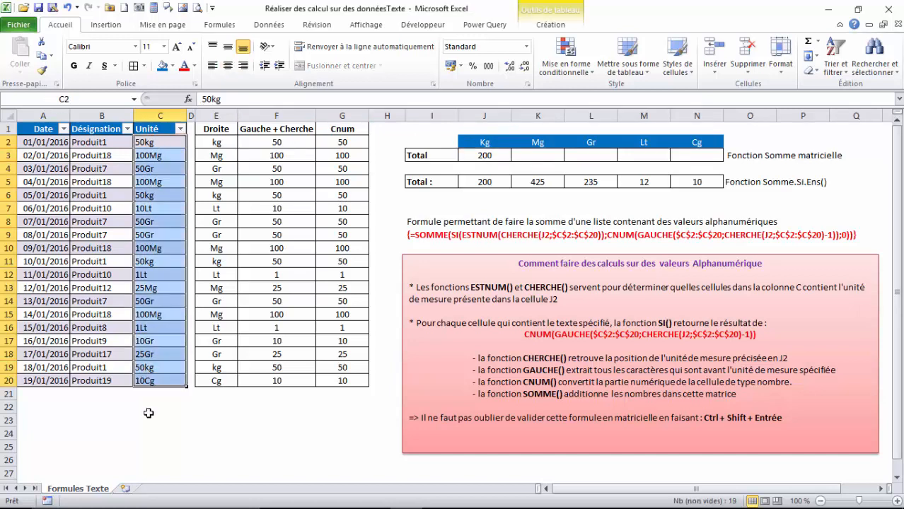
left_click(156, 420)
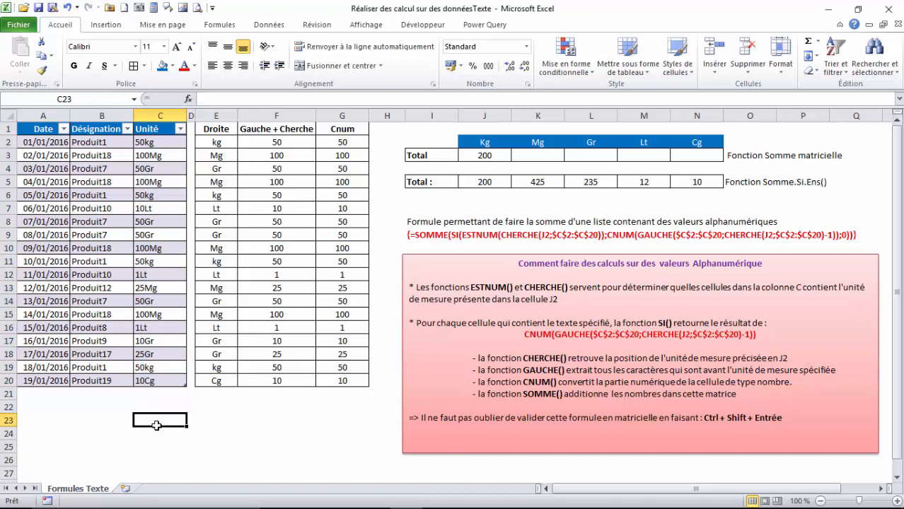
left_click(158, 145)
left_click(184, 66)
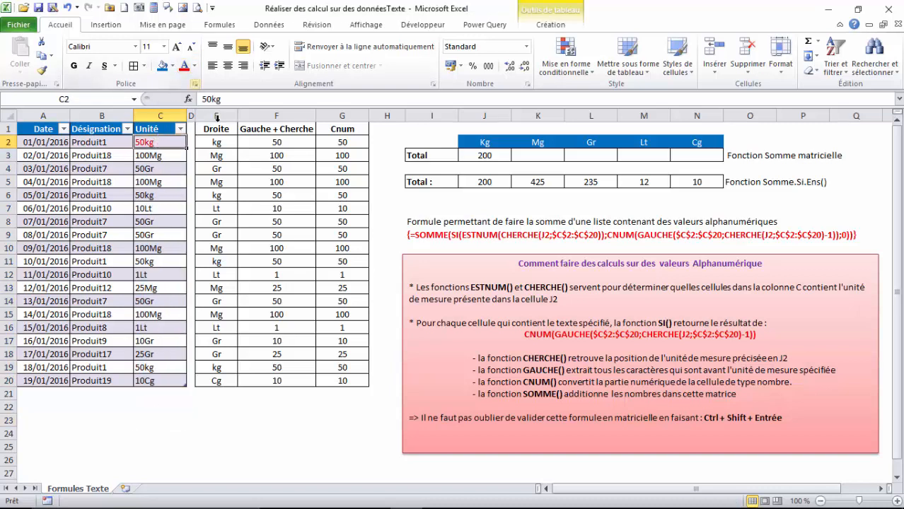
left_click(154, 197)
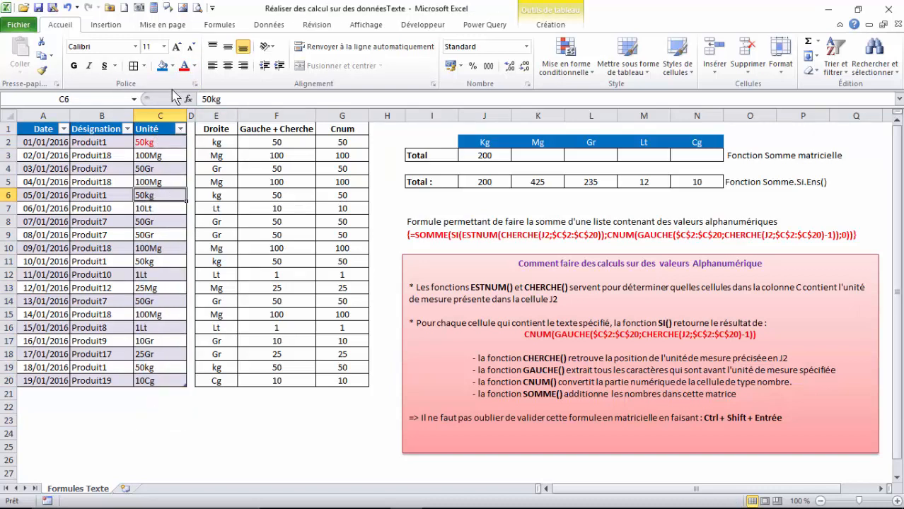
left_click(183, 66)
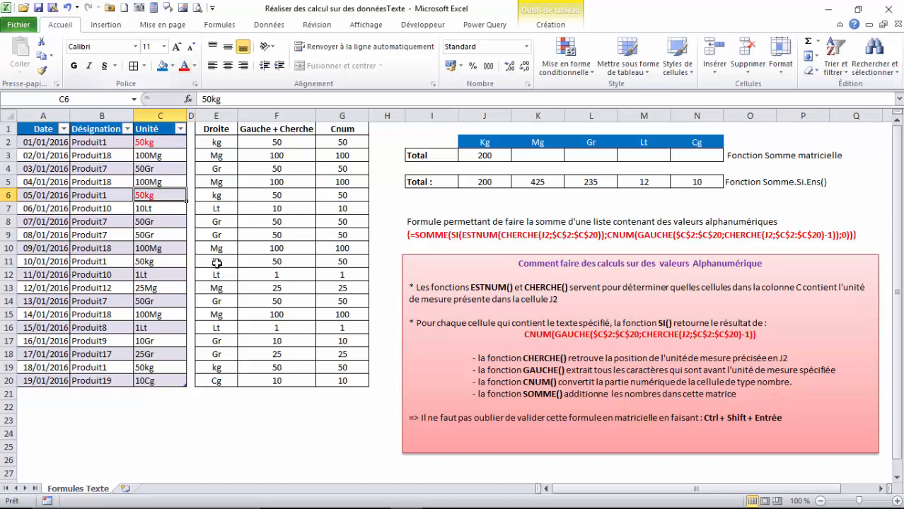
left_click(167, 263)
left_click(183, 65)
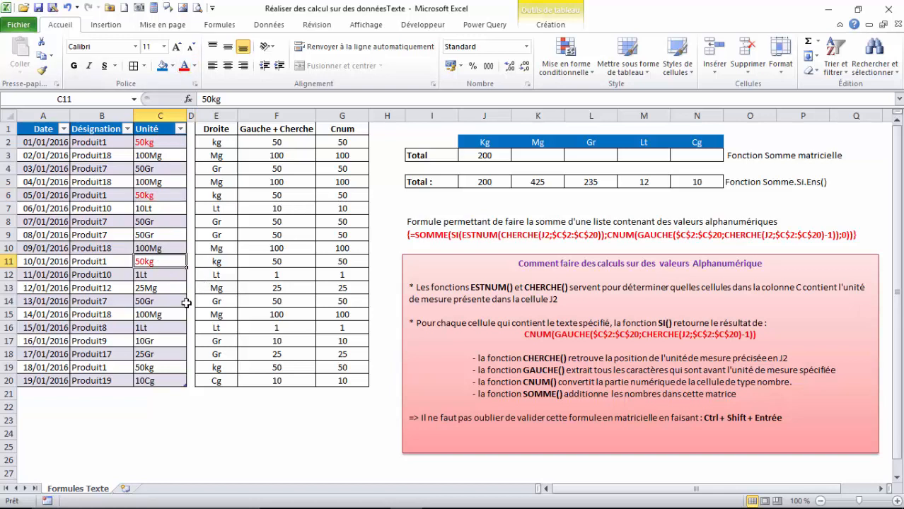
left_click(149, 368)
left_click(186, 64)
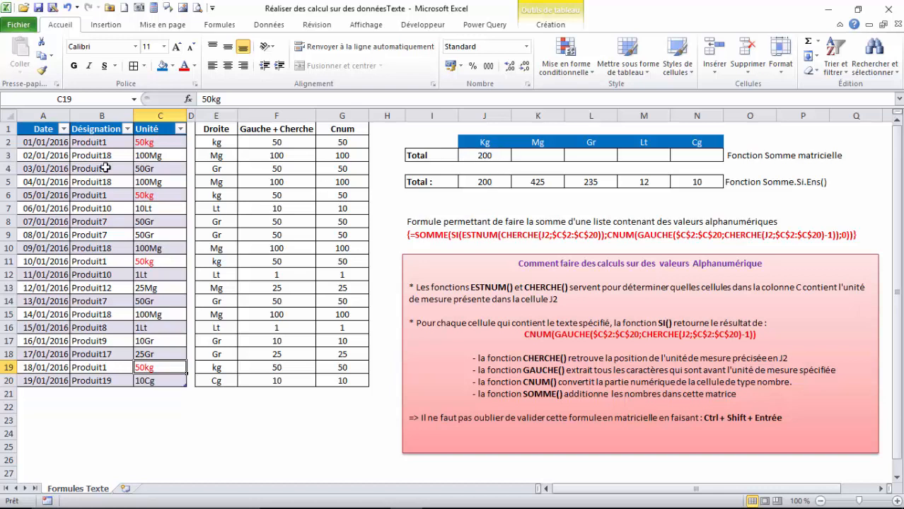
- Reset the font colour of the Unité entries C2:C20 to automatic
left_click_drag(145, 143, 154, 383)
left_click(194, 66)
left_click(189, 85)
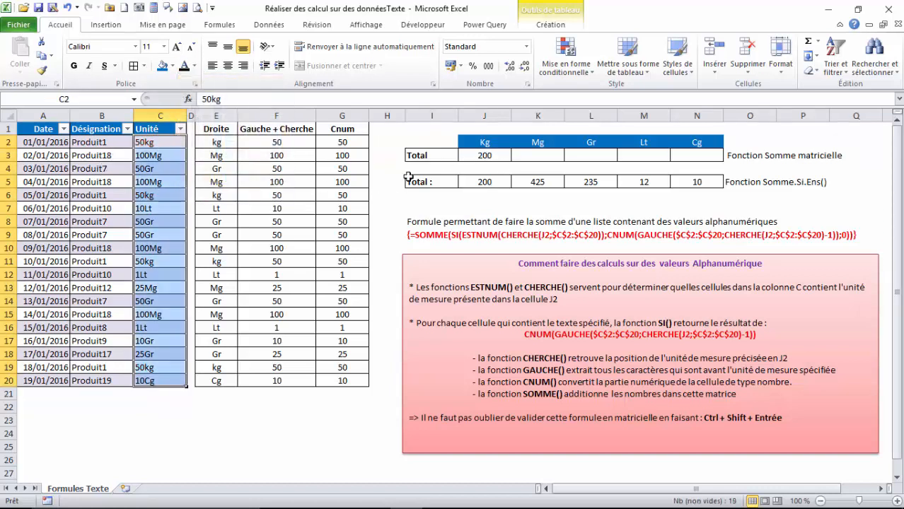
- Copy the array formula from J3 across the Total row to N3, covering Mg, Gr, Lt and Cg
left_click(484, 156)
left_click_drag(511, 164, 709, 163)
- Examine the array formulas in the Total row J3:N3 against the unit headers in row 2 that they refer to
left_click(539, 156)
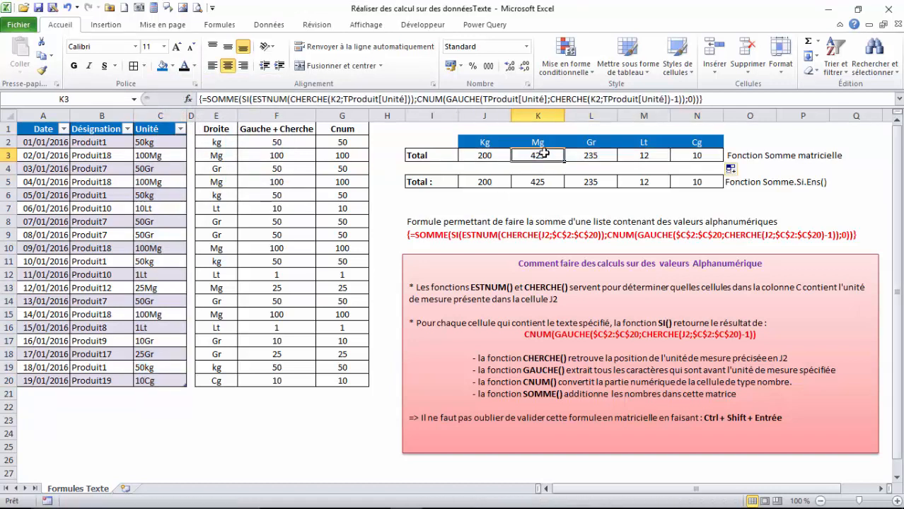
left_click(589, 155)
left_click(644, 156)
left_click(697, 156)
left_click(528, 153)
left_click(538, 142)
left_click(582, 142)
left_click(647, 143)
left_click(690, 143)
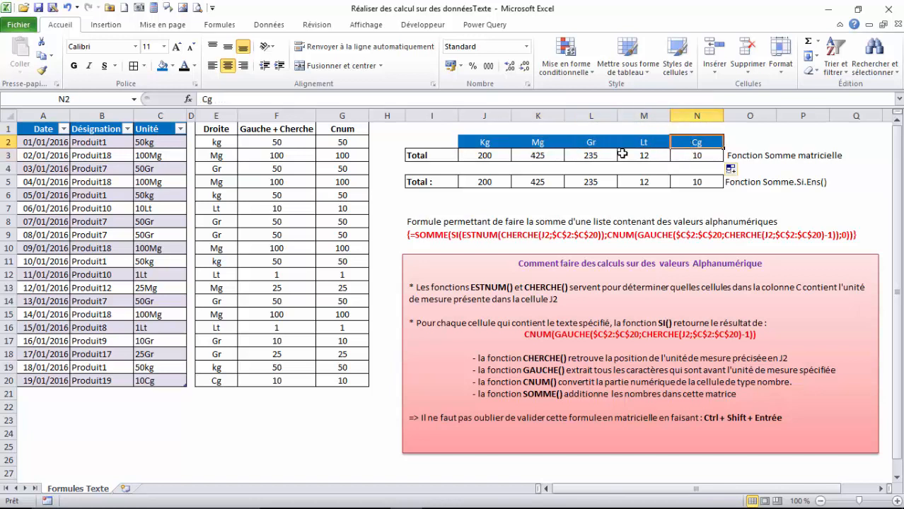
left_click(537, 156)
left_click(590, 156)
left_click(646, 156)
left_click(697, 154)
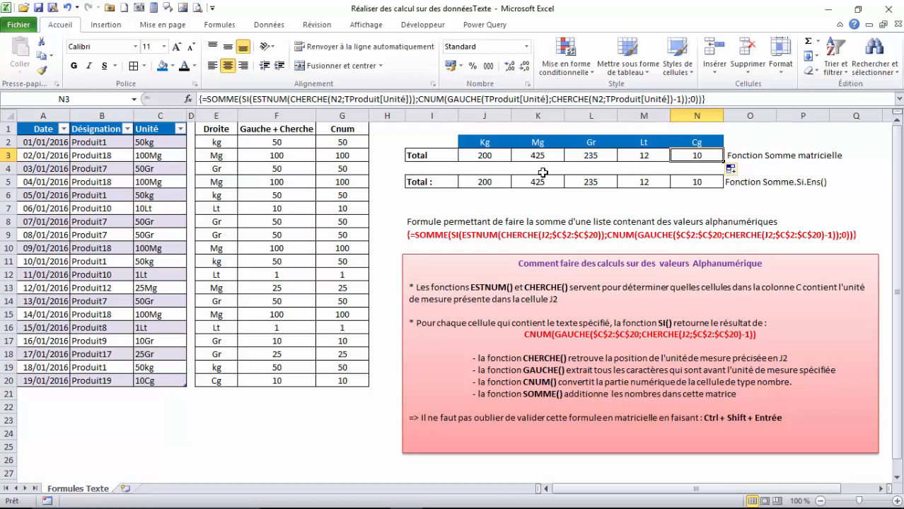
left_click(490, 154)
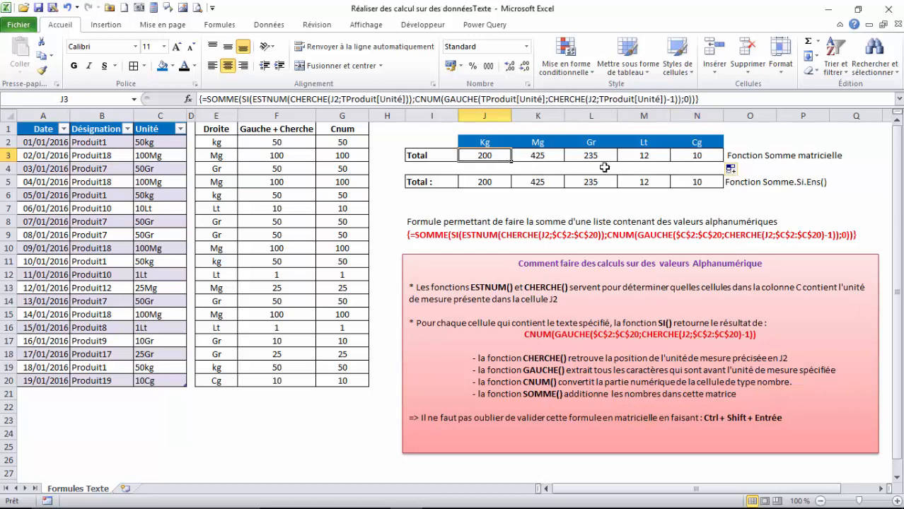
left_click(697, 155)
left_click(647, 157)
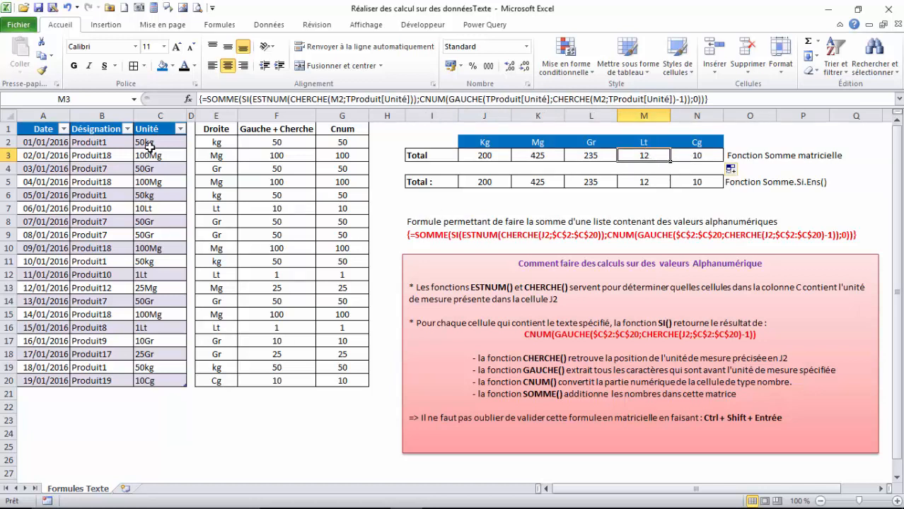
- Colour the Lt entries in C7, C12 and C16 red to compare them with the Lt total in M3
left_click(143, 209)
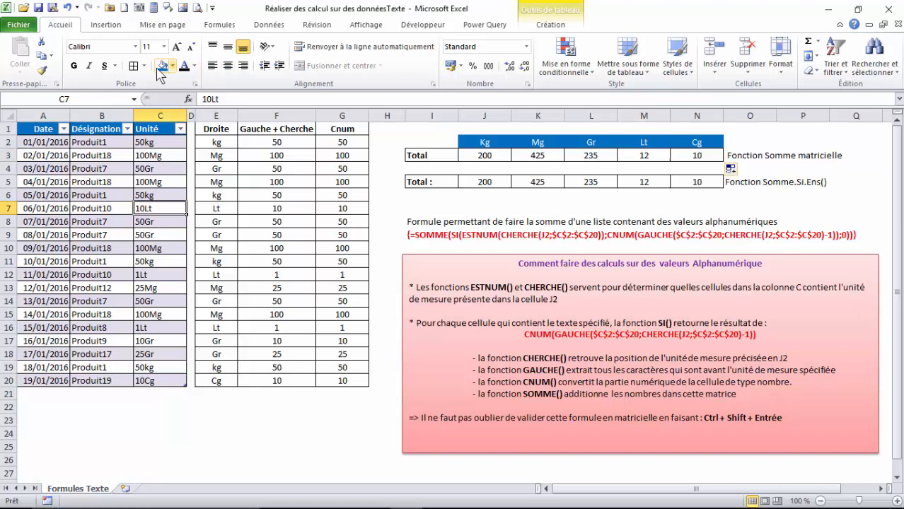
left_click(194, 66)
left_click(196, 179)
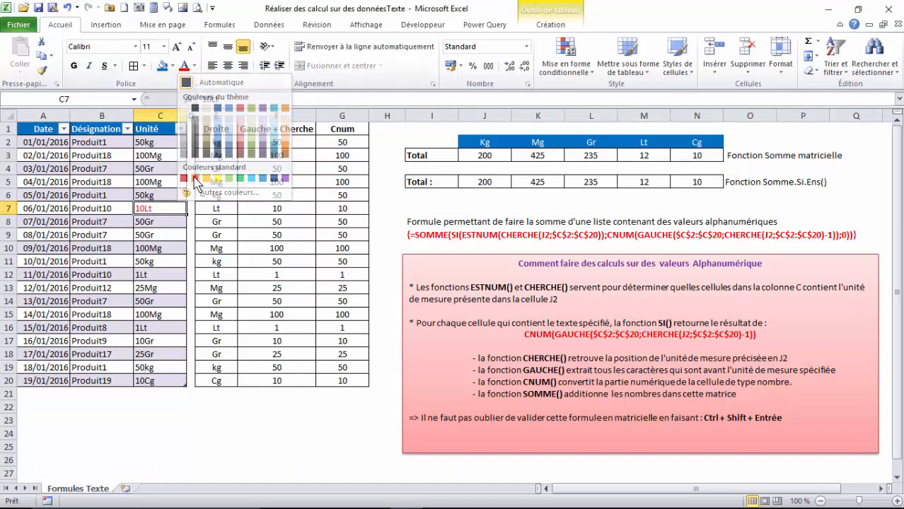
left_click(154, 274)
left_click(183, 66)
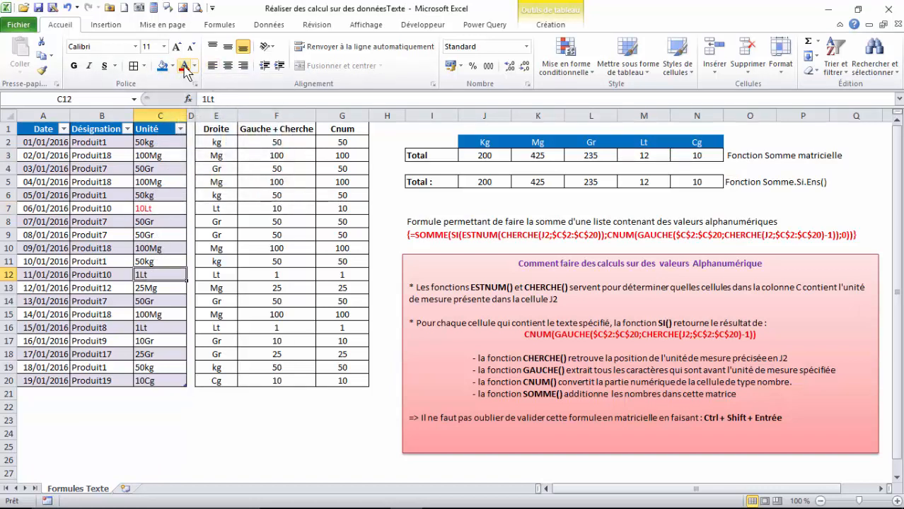
left_click(155, 328)
left_click(183, 66)
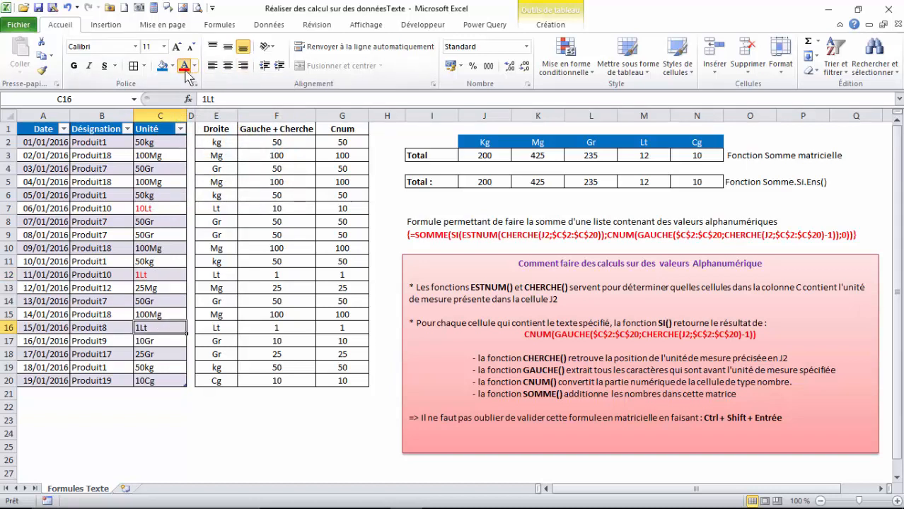
left_click(639, 154)
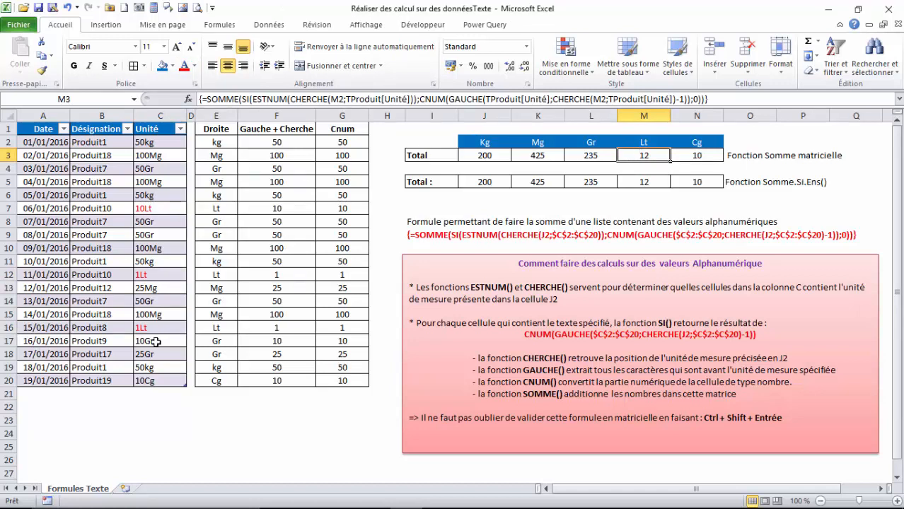
- Copy the formatting of C6 onto C7:C16 to remove the red from the Lt entries
left_click(155, 195)
left_click(42, 70)
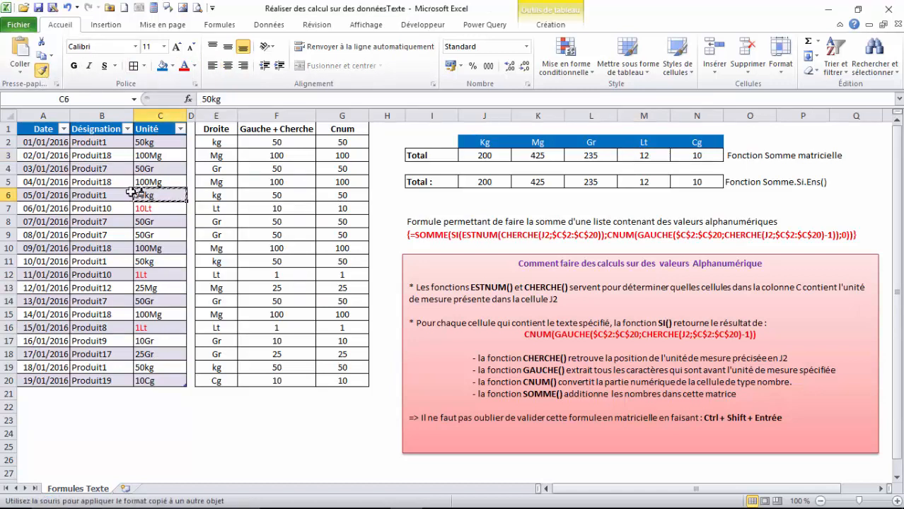
left_click_drag(145, 207, 158, 327)
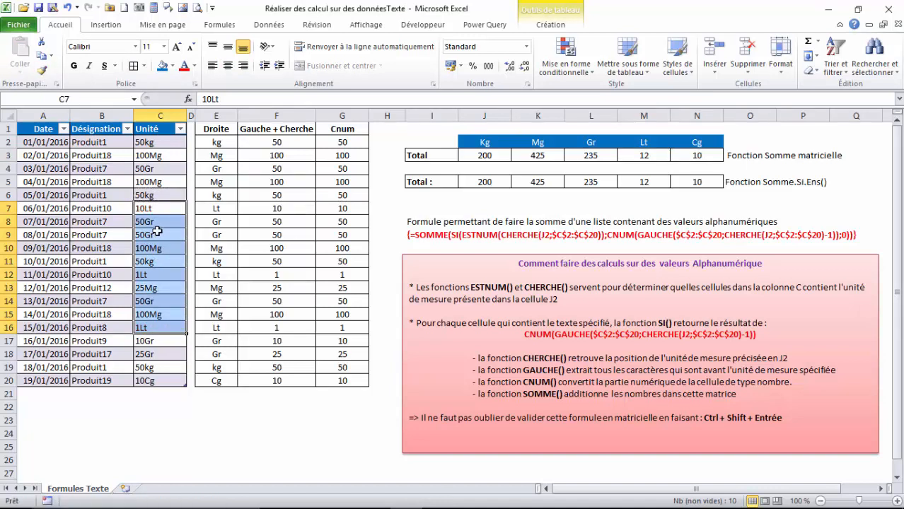
left_click(157, 182)
left_click(215, 419)
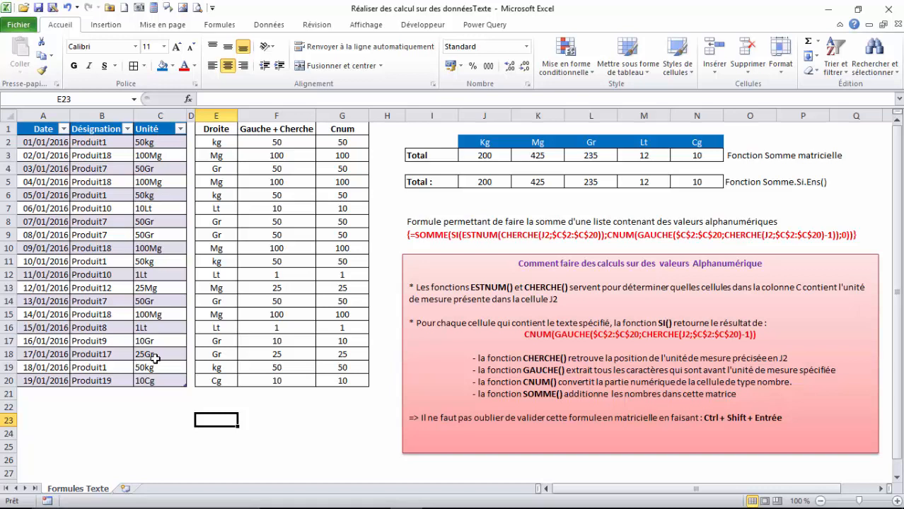
- Examine the DROITE formula in E2 and the GAUCHE and CHERCHE formula in F2
left_click(129, 420)
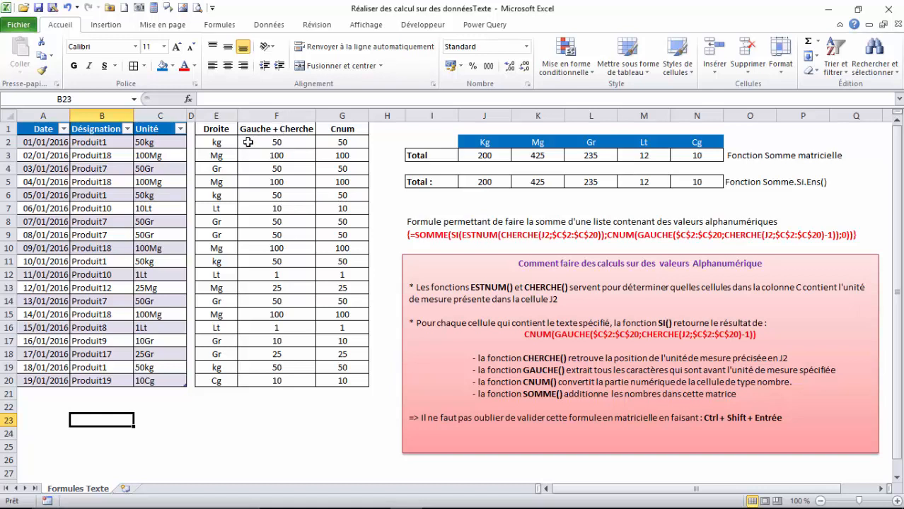
left_click(220, 144)
left_click(277, 142)
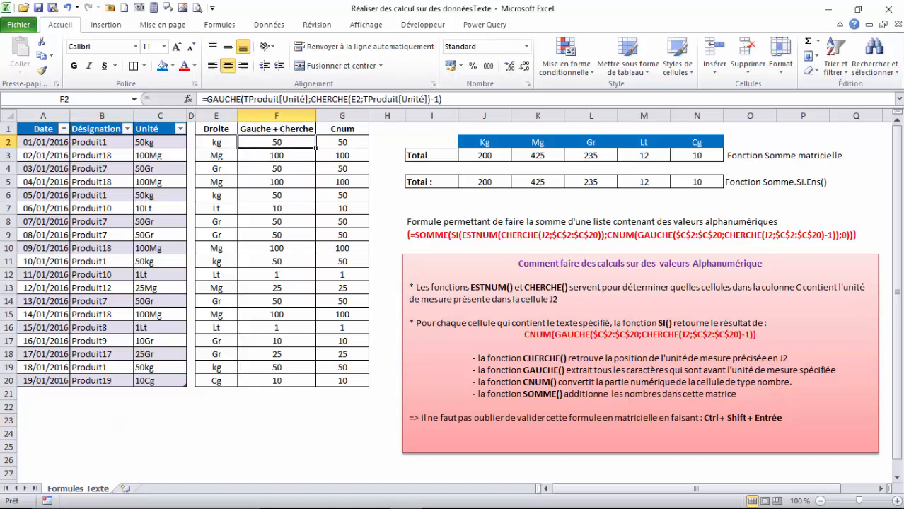
left_click(242, 445)
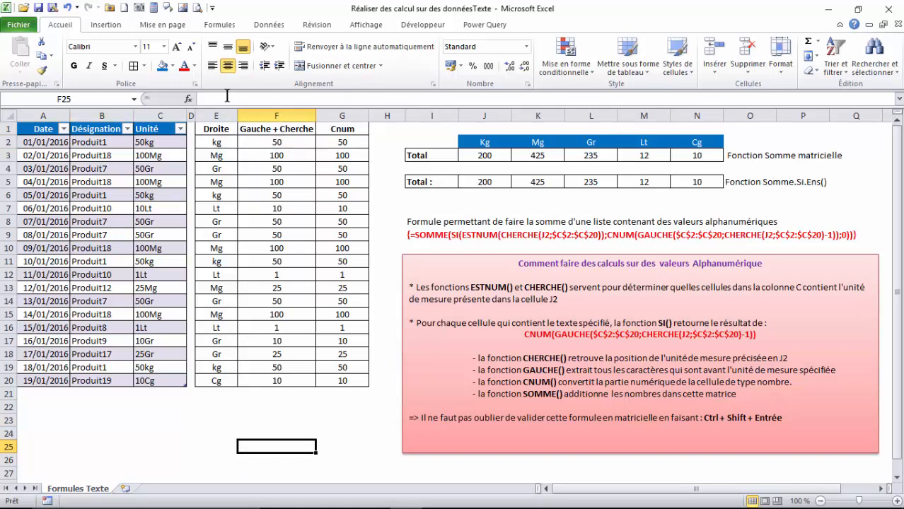
left_click(218, 143)
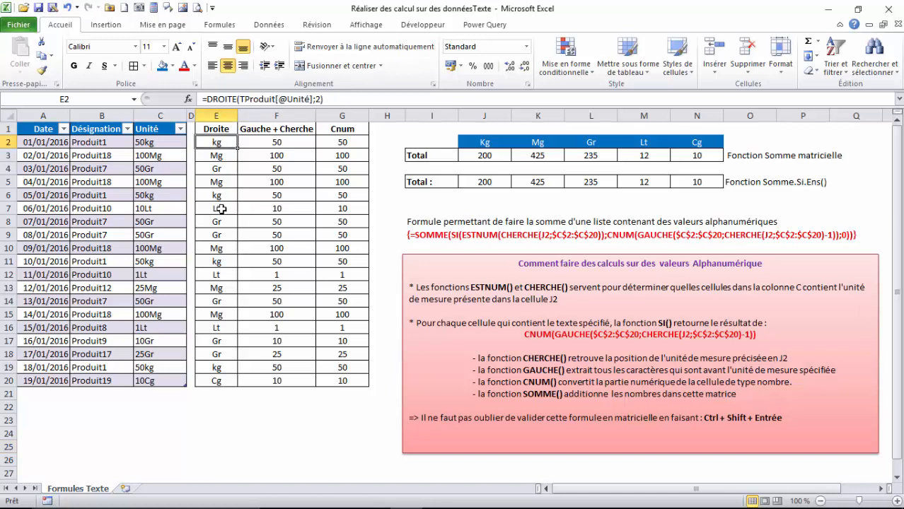
left_click(276, 142)
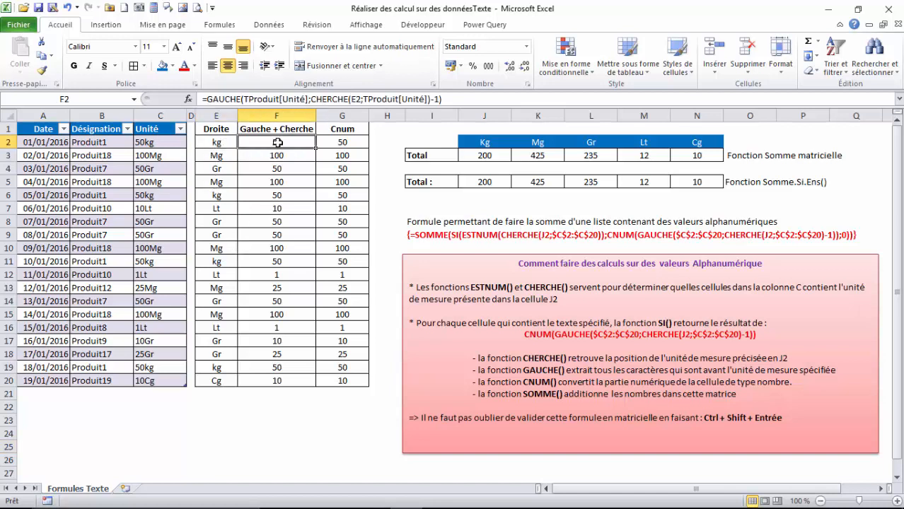
left_click(218, 142)
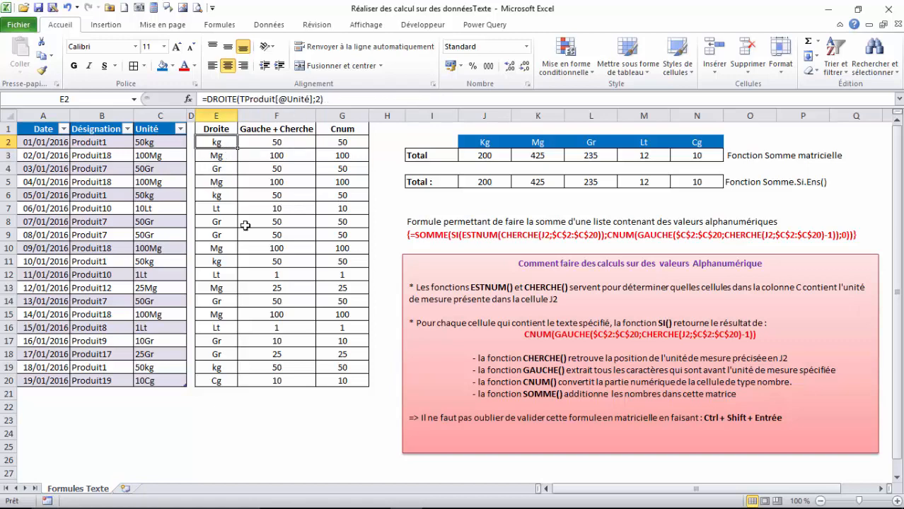
- Examine the DROITE function arguments in E2 and compare the Droite results with the Unité entries in C2:C20
left_click(188, 99)
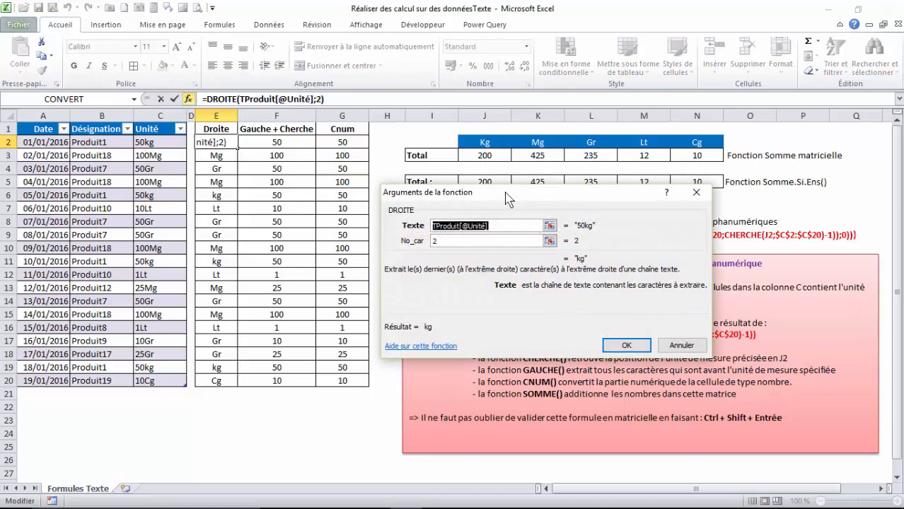
left_click_drag(510, 195, 306, 304)
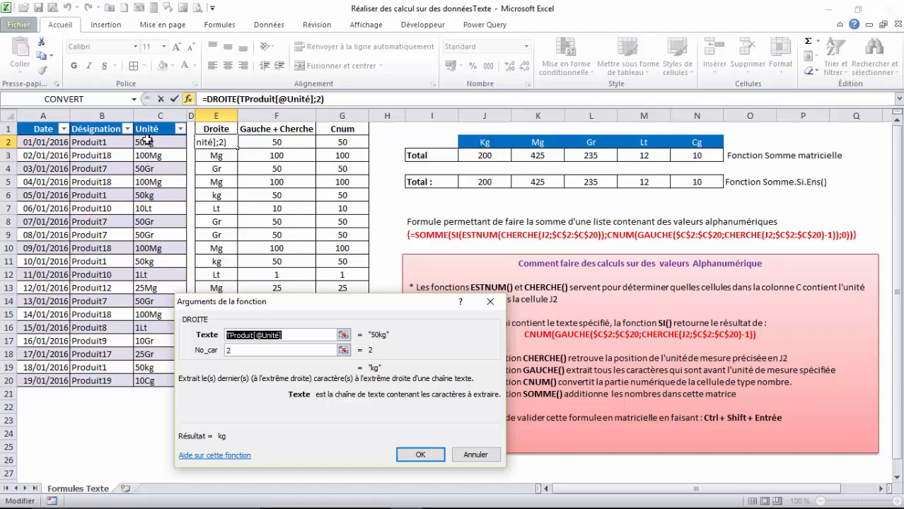
left_click(420, 455)
left_click(217, 155)
left_click(216, 181)
left_click(216, 208)
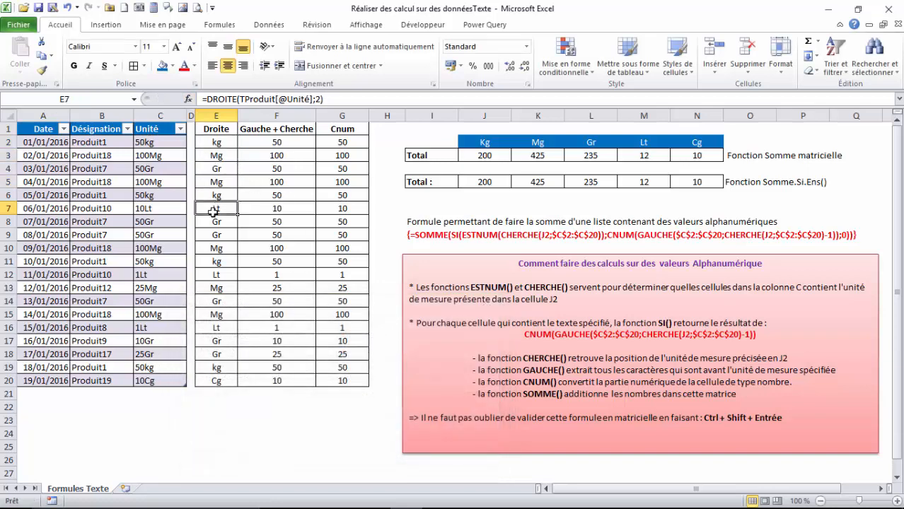
left_click(223, 221)
left_click_drag(149, 142, 142, 375)
- Examine the GAUCHE function arguments in F2 and compare the Gauche + Cherche results with the Unité entries
left_click(278, 142)
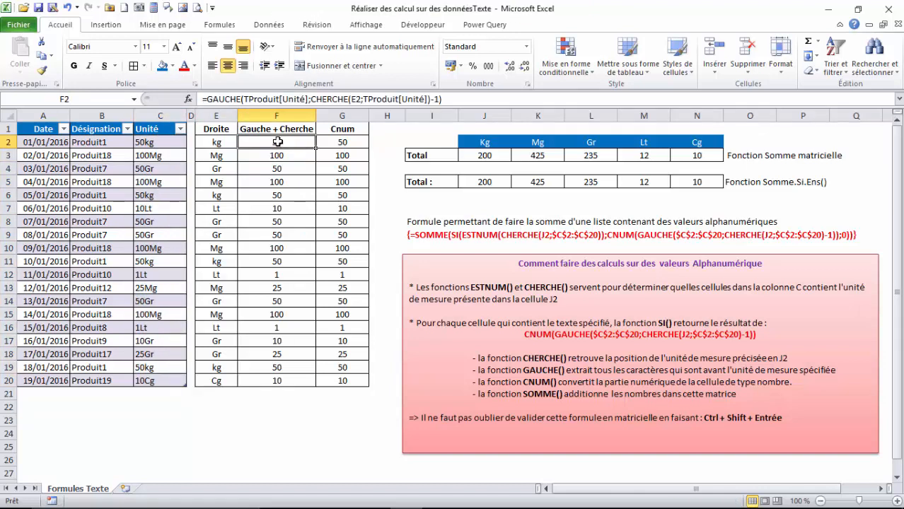
left_click(141, 143)
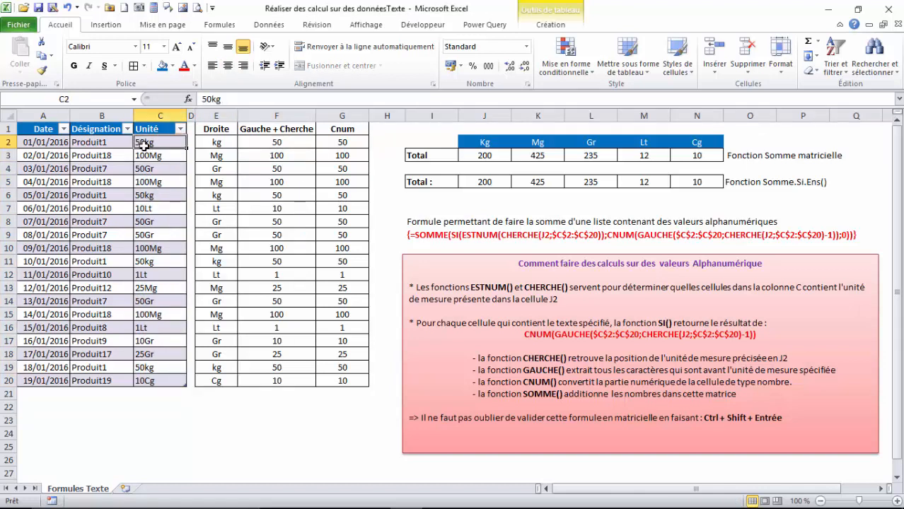
left_click(147, 233)
left_click(253, 134)
left_click(272, 143)
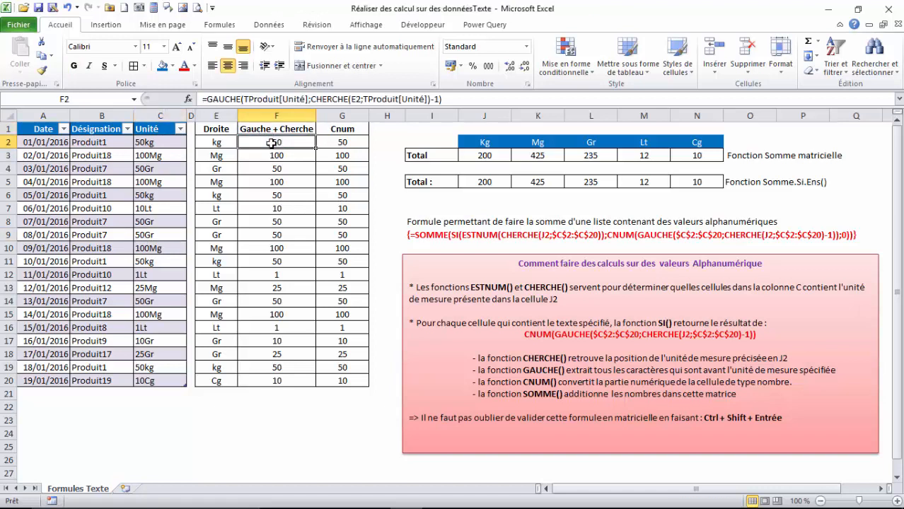
left_click(189, 99)
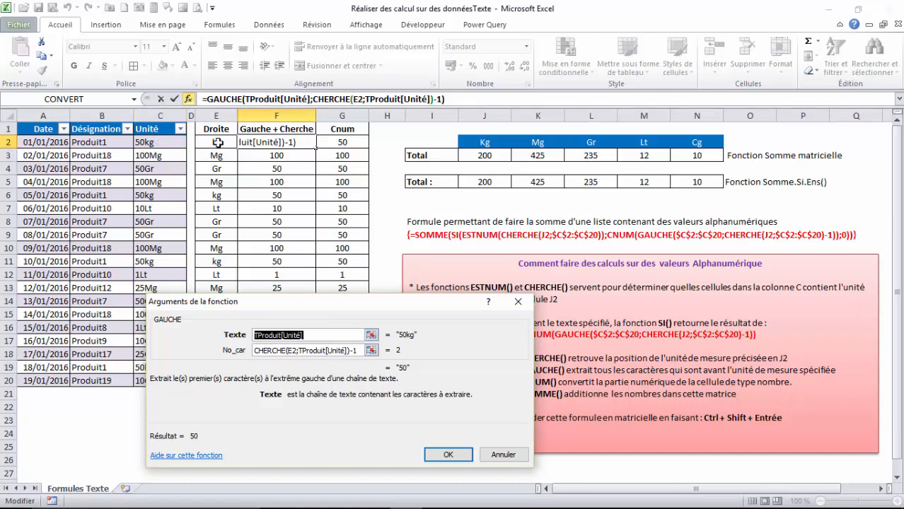
left_click(506, 457)
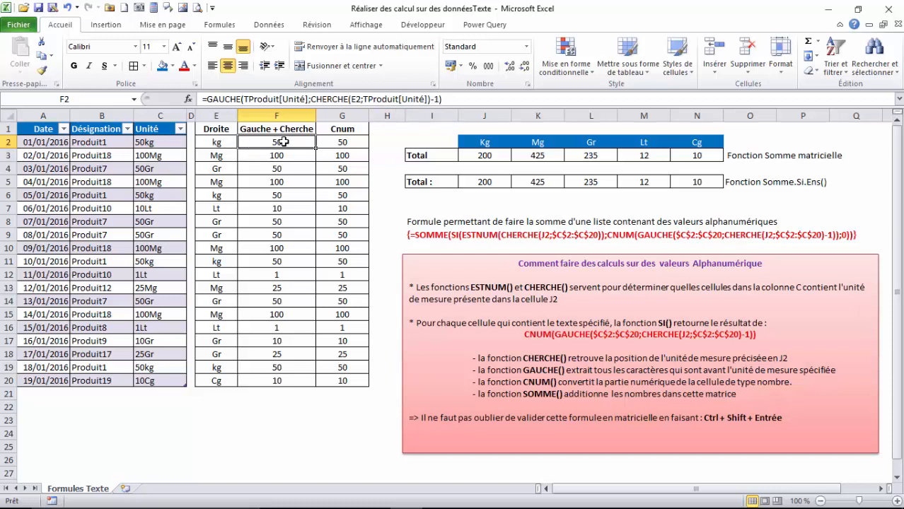
left_click(282, 165)
left_click_drag(276, 221, 281, 274)
left_click_drag(282, 288, 283, 303)
left_click(280, 328)
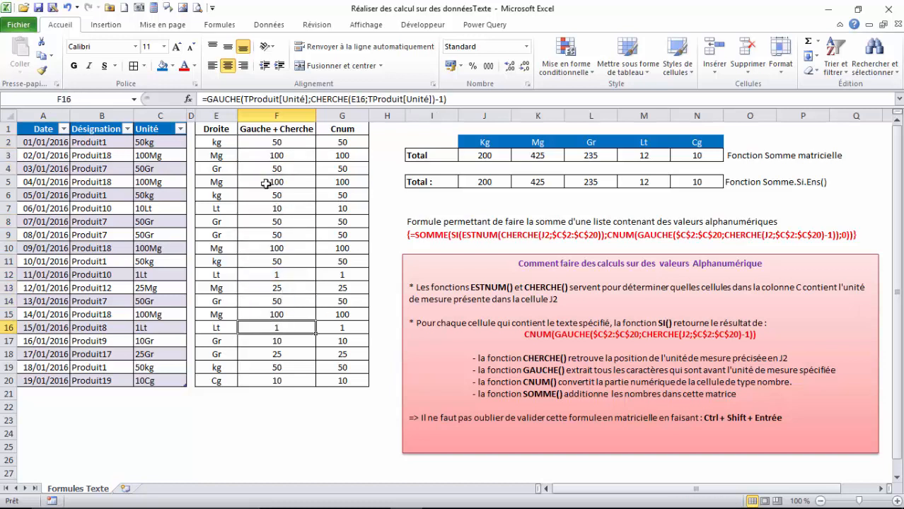
left_click(271, 146)
left_click(273, 280)
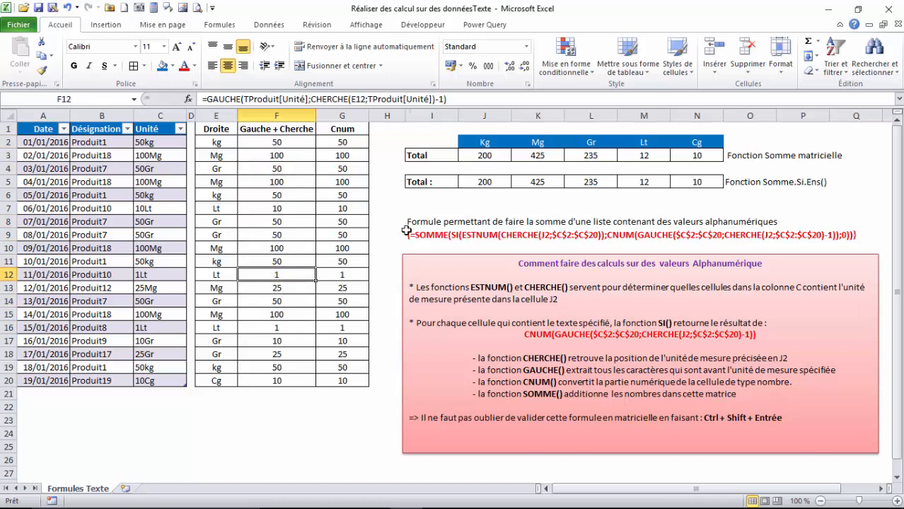
- Examine the CNUM formulas in the Cnum column against the Gauche + Cherche values they convert
left_click(346, 145)
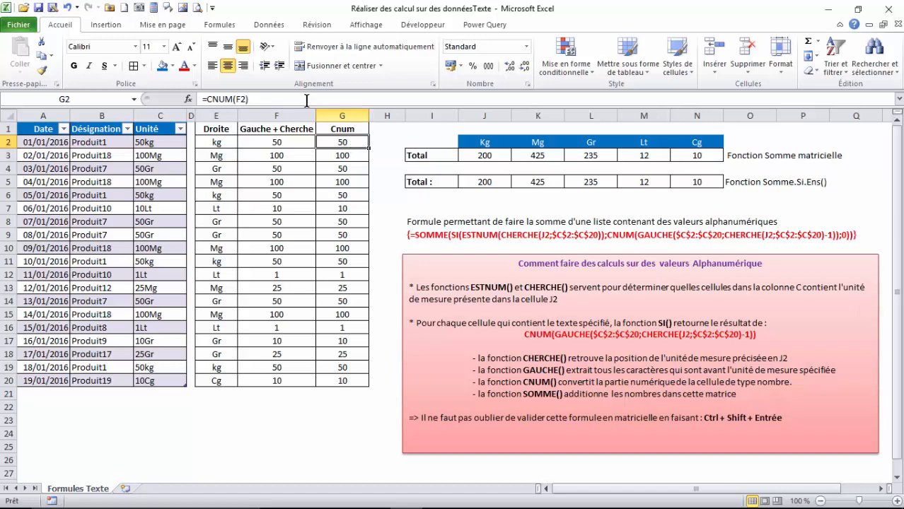
left_click(273, 142)
left_click(338, 144)
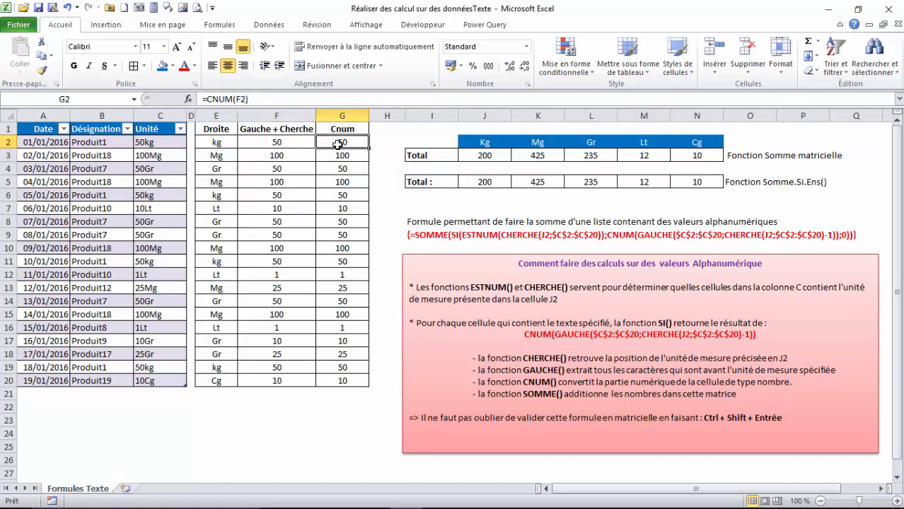
left_click(347, 179)
left_click(346, 209)
left_click(347, 225)
left_click_drag(347, 227, 347, 234)
left_click_drag(343, 275, 340, 283)
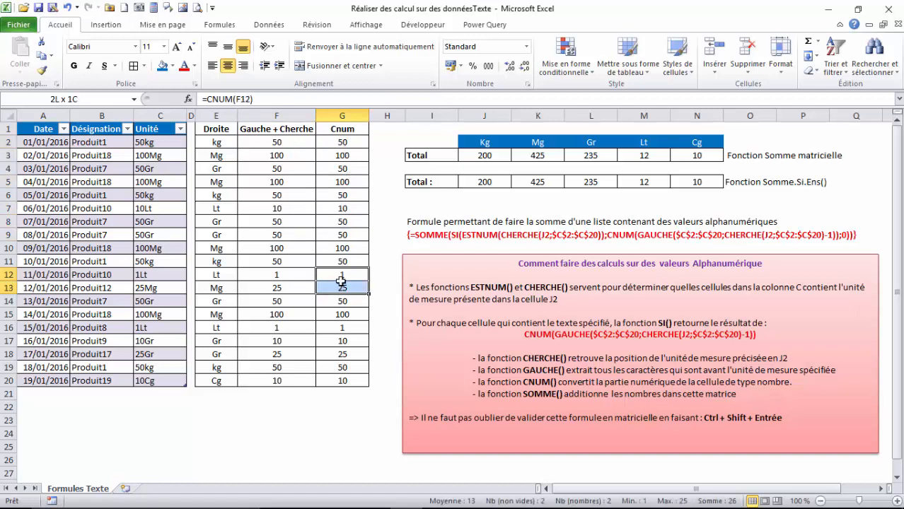
left_click(339, 144)
- Try summing G2:G21 in G22 and F2:F20 in F22 with SOMME to compare the numeric and text columns
left_click(345, 410)
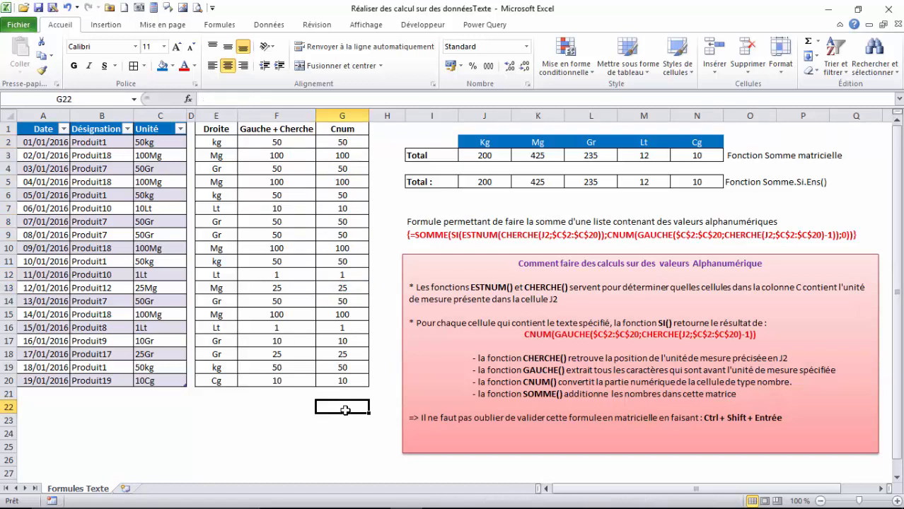
left_click(808, 41)
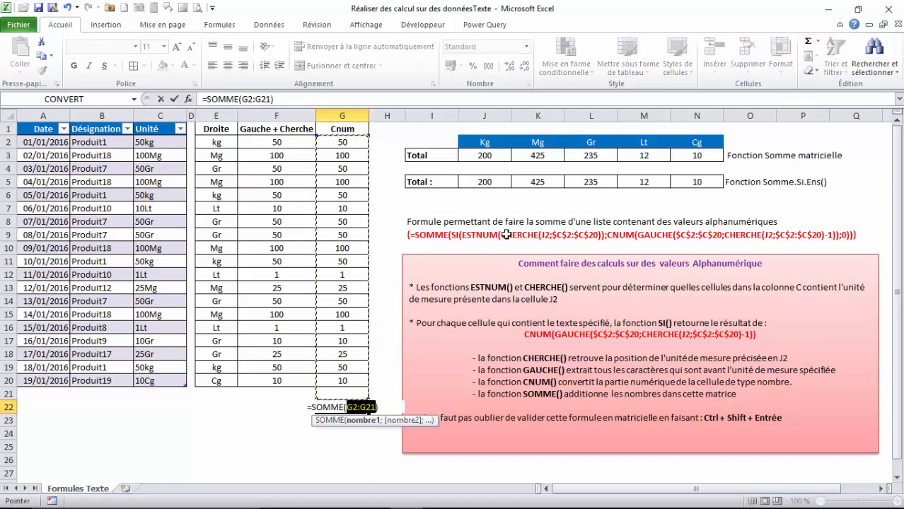
key("Return")
left_click(268, 406)
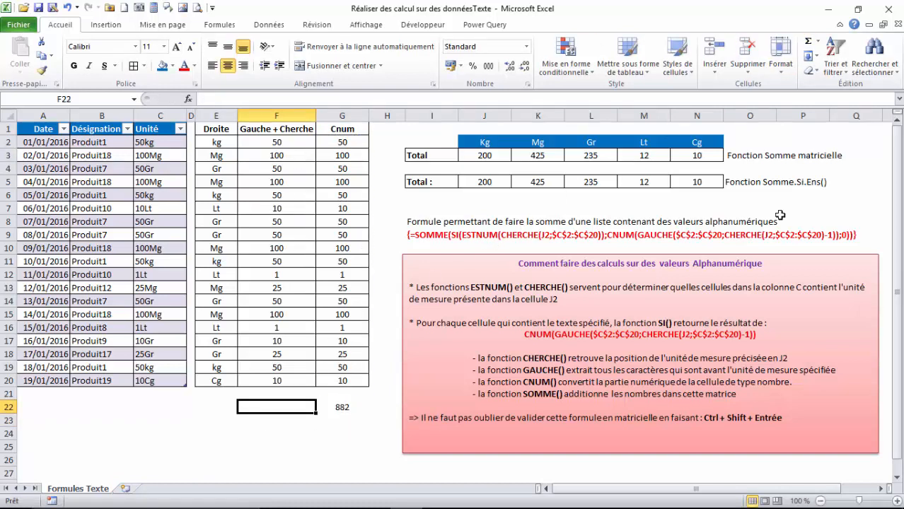
left_click(808, 41)
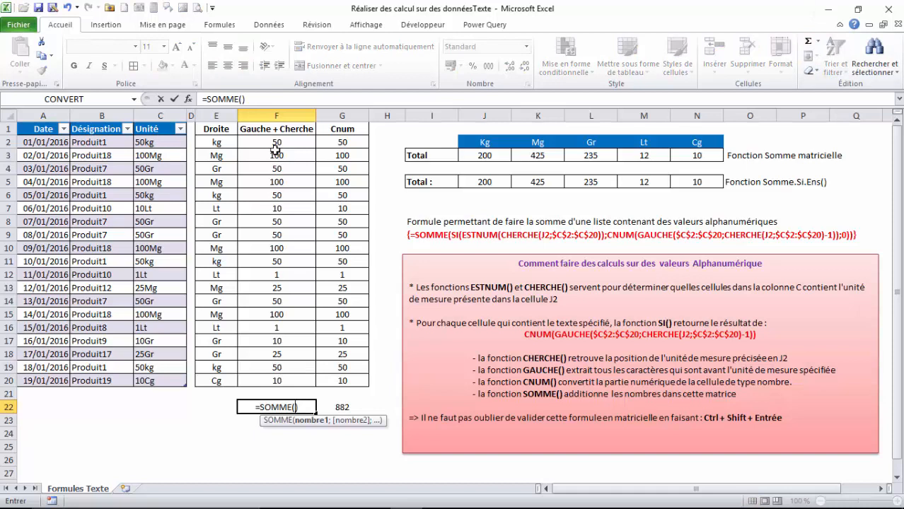
left_click_drag(276, 145, 353, 408)
key("Return")
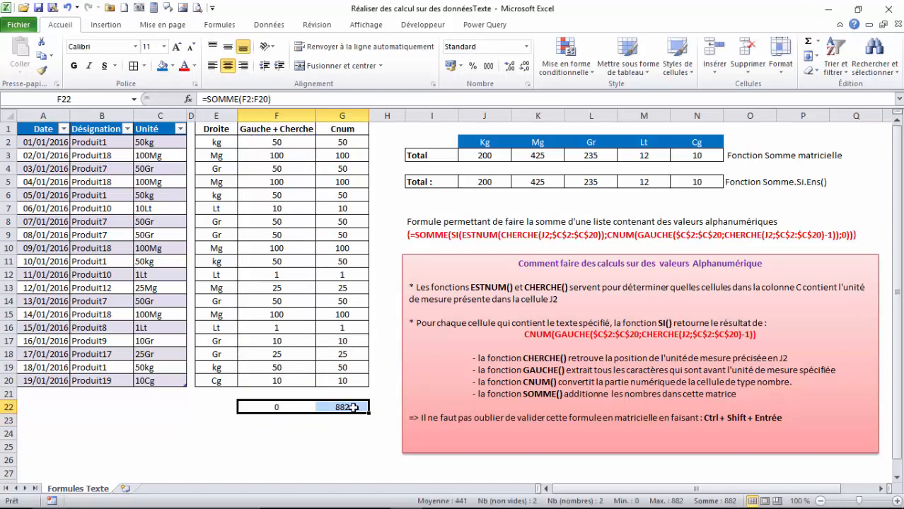
- Review the helper formulas DROITE in E2, GAUCHE with CHERCHE in column F and CNUM in G3
left_click(274, 219)
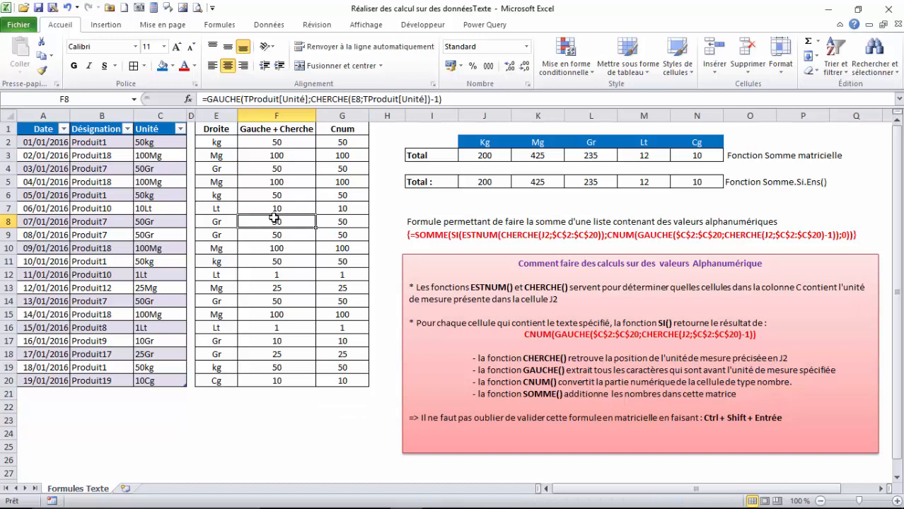
left_click(349, 155)
left_click(221, 151)
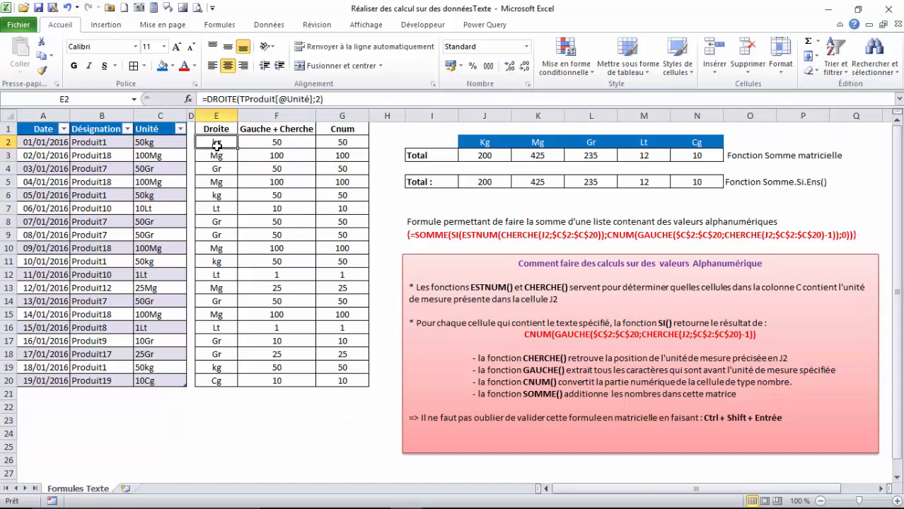
left_click(287, 156)
left_click(341, 156)
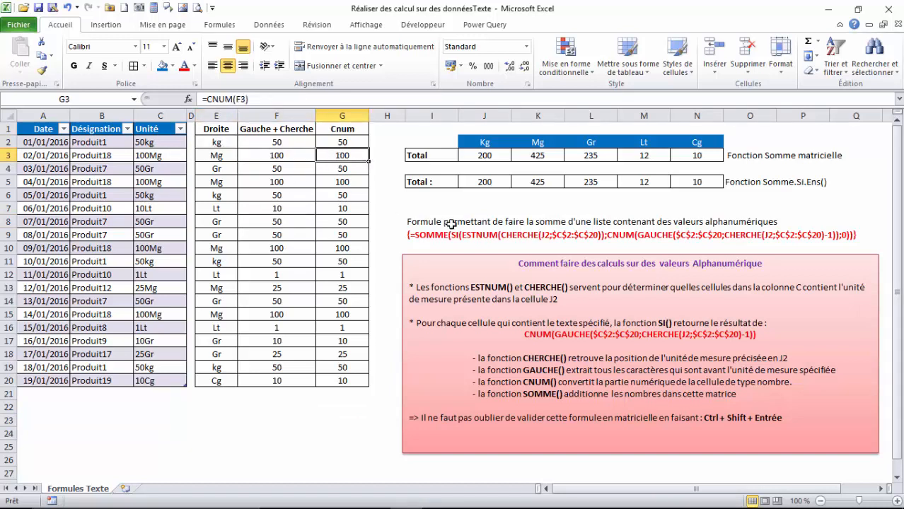
- Check the SOMME.SI.ENS formula in J5 and clear the second Total row, J5:N5
left_click(487, 181)
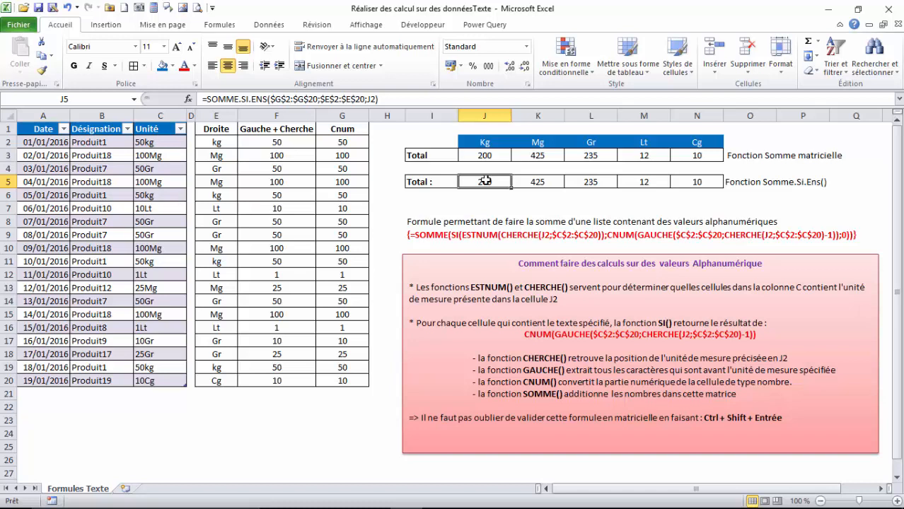
left_click_drag(485, 181, 692, 185)
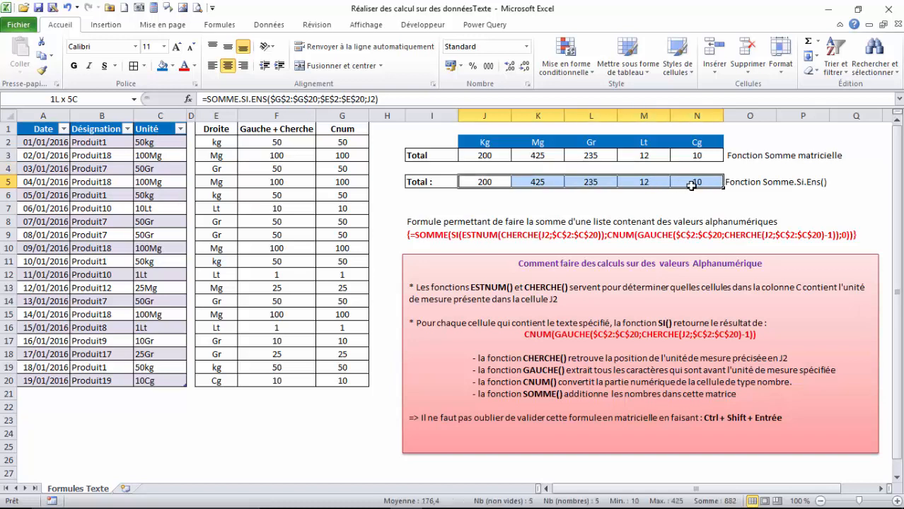
key("Delete")
- Start a SOMME.SI.ENS formula in J5 with the absolute range $G$2:$G$20 as the sum range
left_click(503, 179)
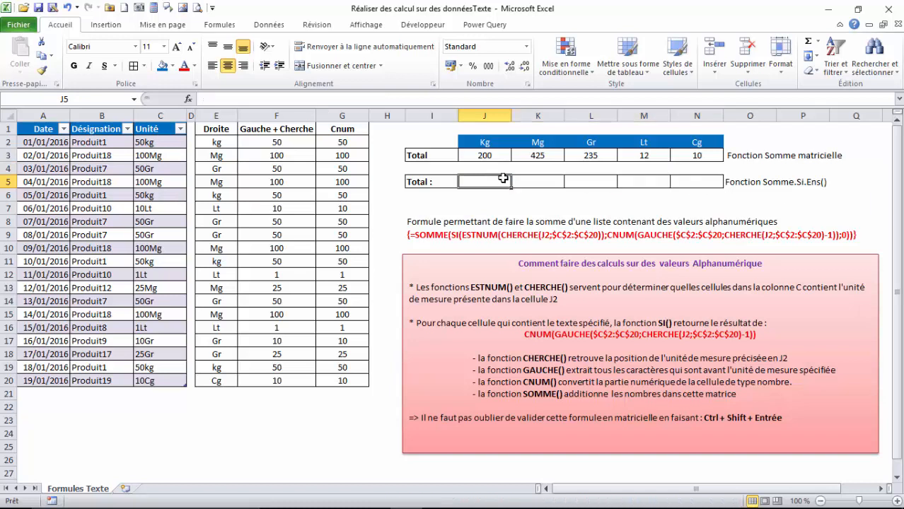
type("=s")
type("o")
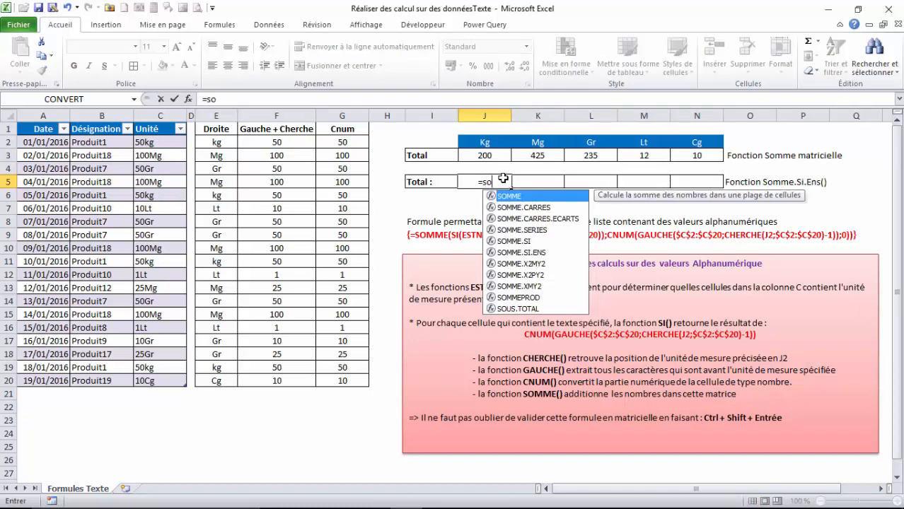
double_click(514, 253)
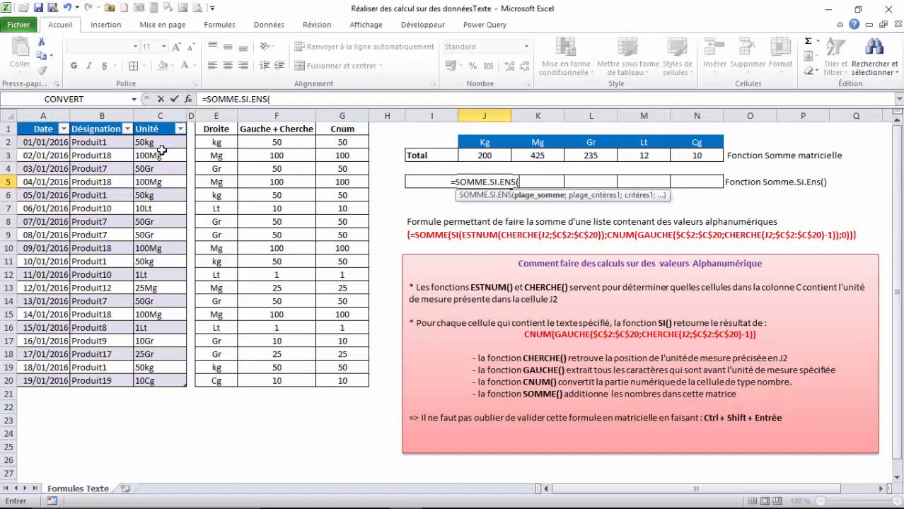
left_click_drag(339, 144, 357, 377)
key("F4")
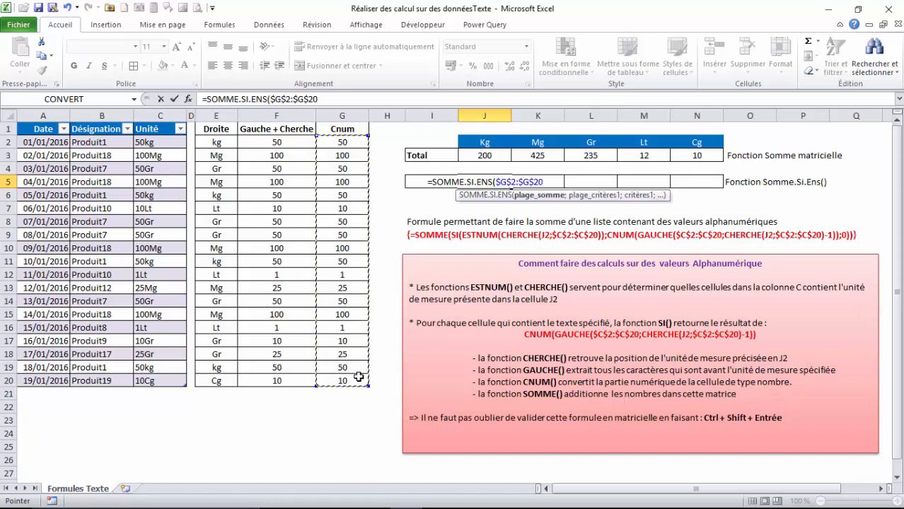
type(";")
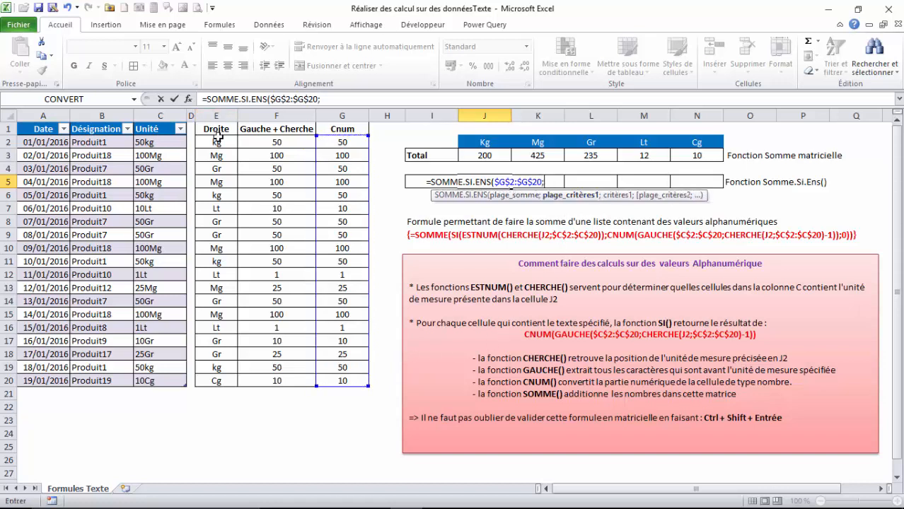
- Complete the J5 formula with $E$2:$E$20 as the criteria range and J2 as the criterion
left_click_drag(217, 142, 212, 382)
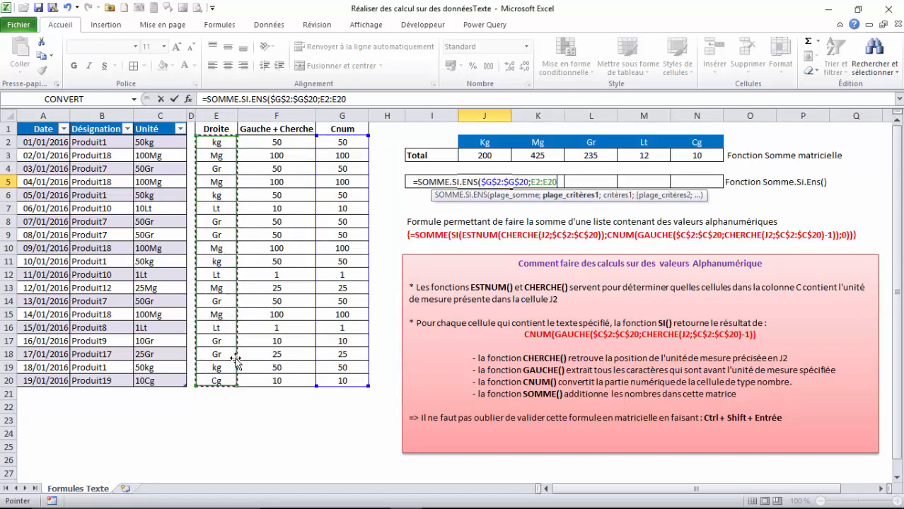
key("F4")
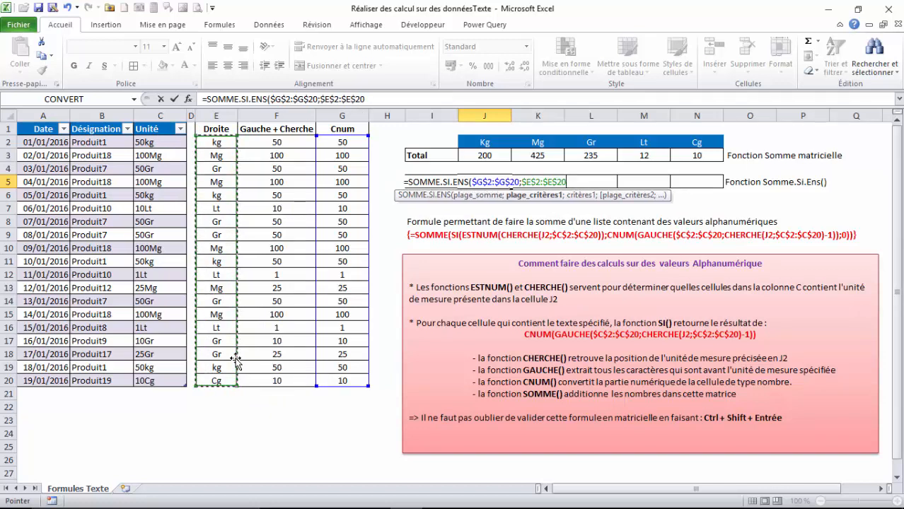
type(";")
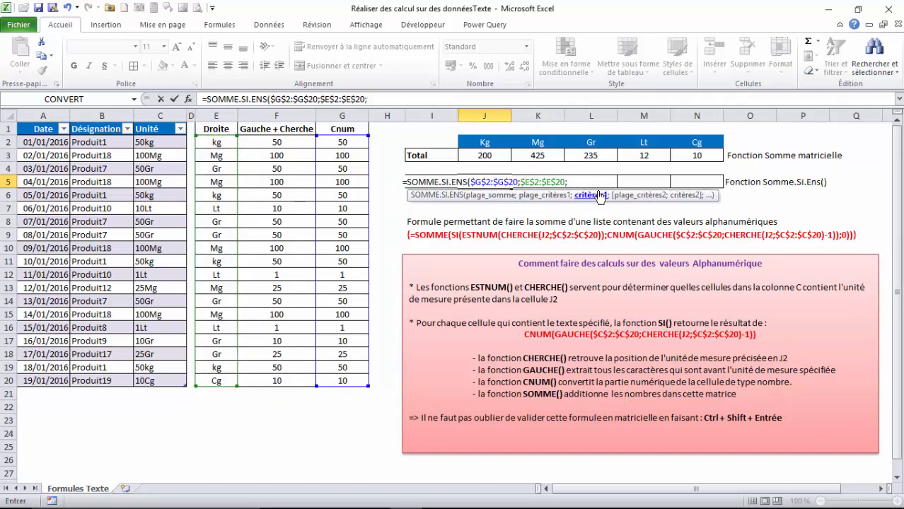
left_click(491, 141)
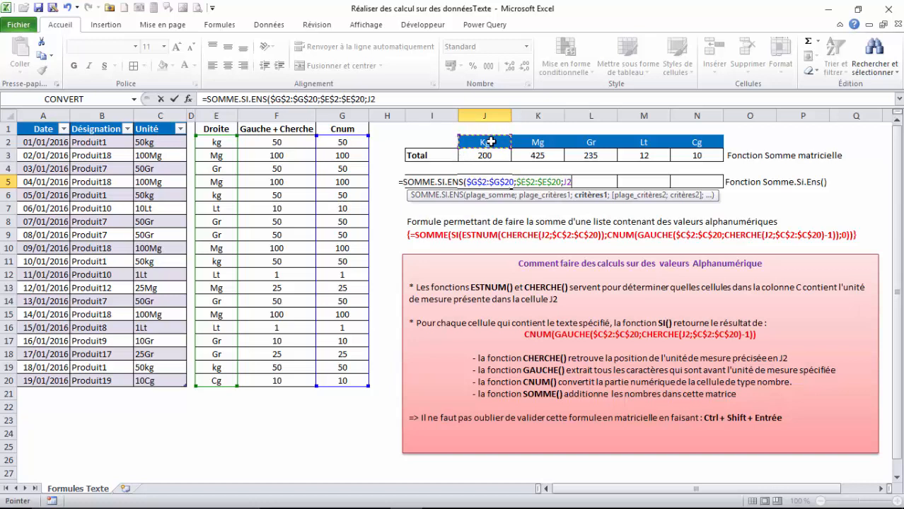
type(")")
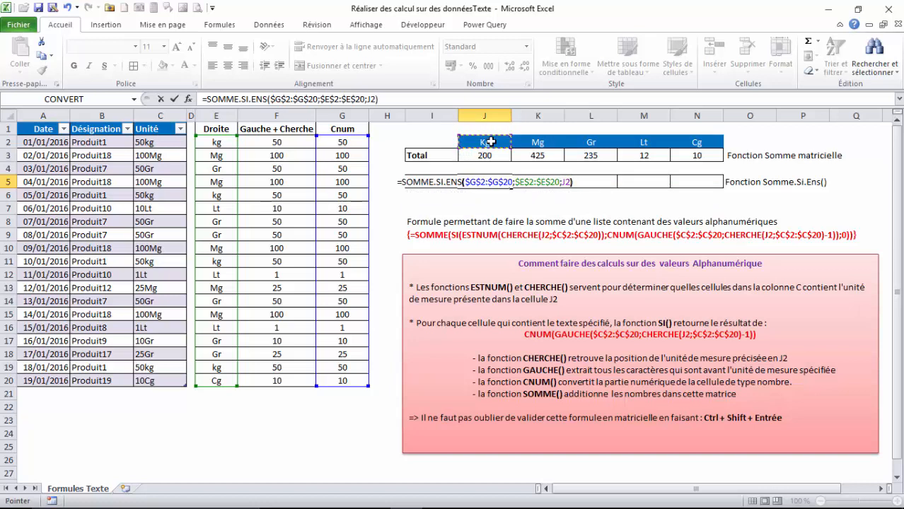
key("Return")
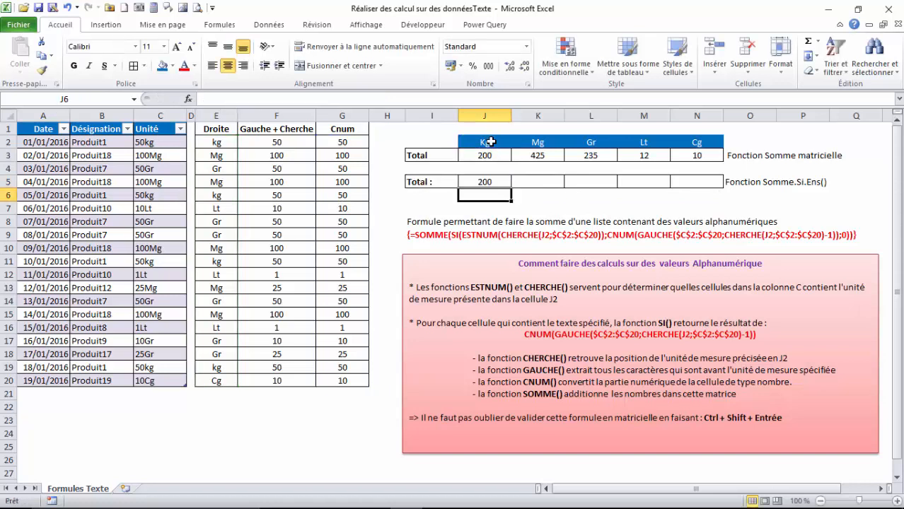
- Fill the SOMME.SI.ENS formula from J5 across to N5 and check each copied formula
left_click(491, 182)
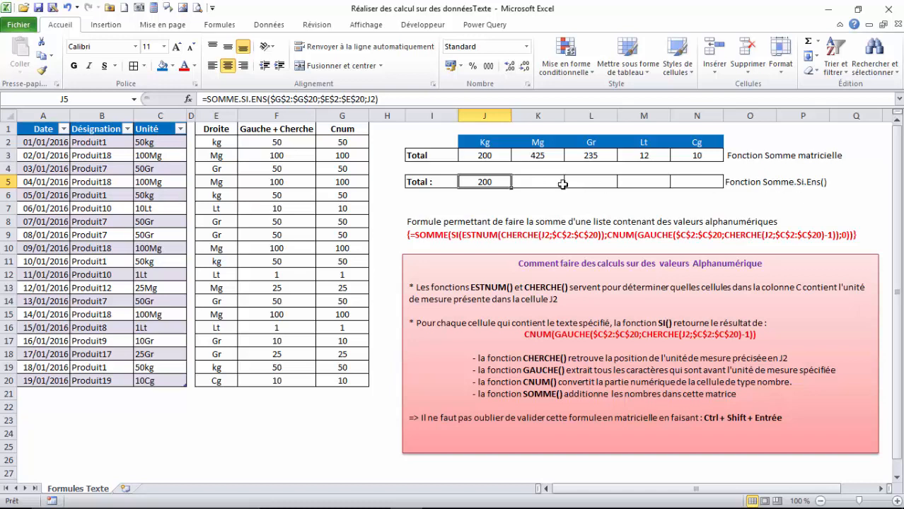
left_click_drag(511, 188, 707, 187)
key("Right")
key("Right")
key("Right")
key("Right")
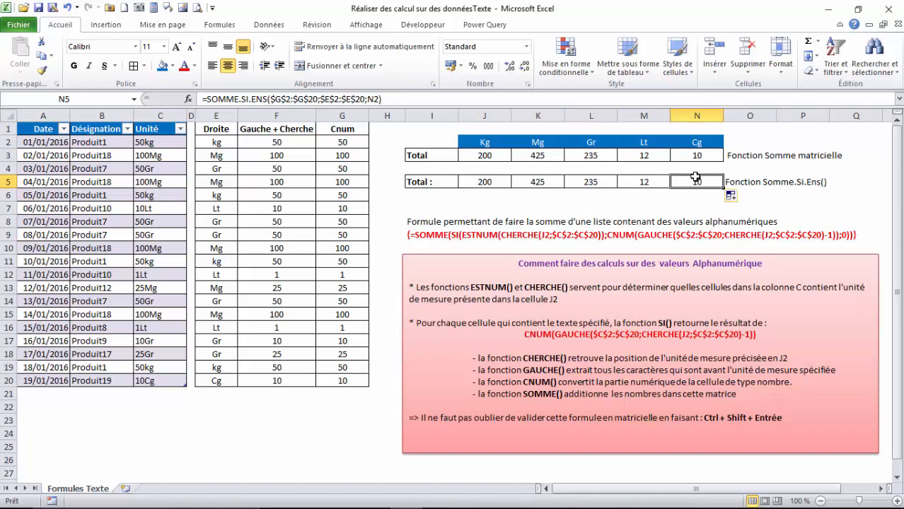
- Review the Cnum and Droite columns used as the sum range and criteria range of the SOMME.SI.ENS totals
left_click_drag(342, 145, 358, 395)
left_click_drag(217, 153, 218, 382)
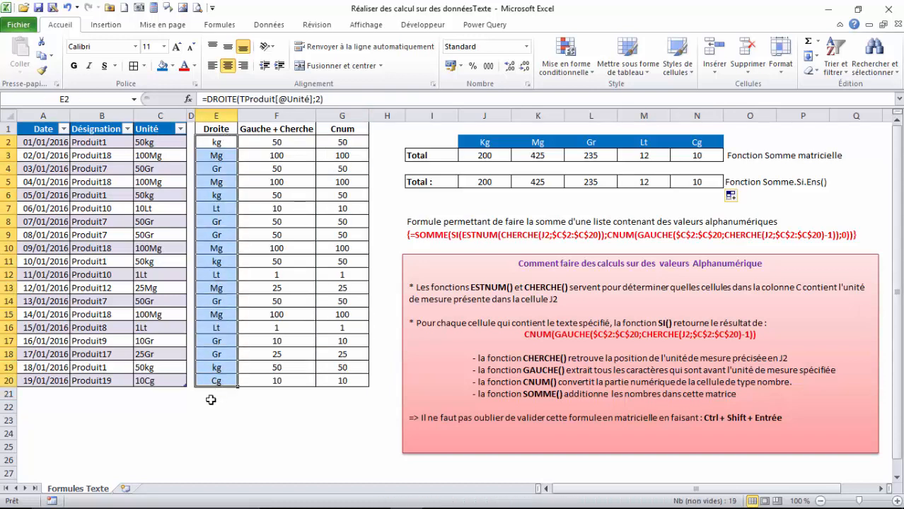
left_click(214, 409)
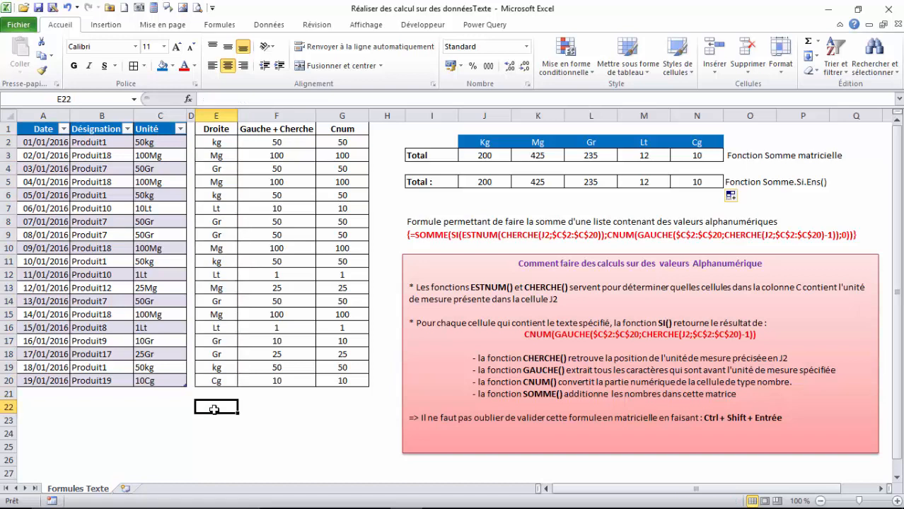